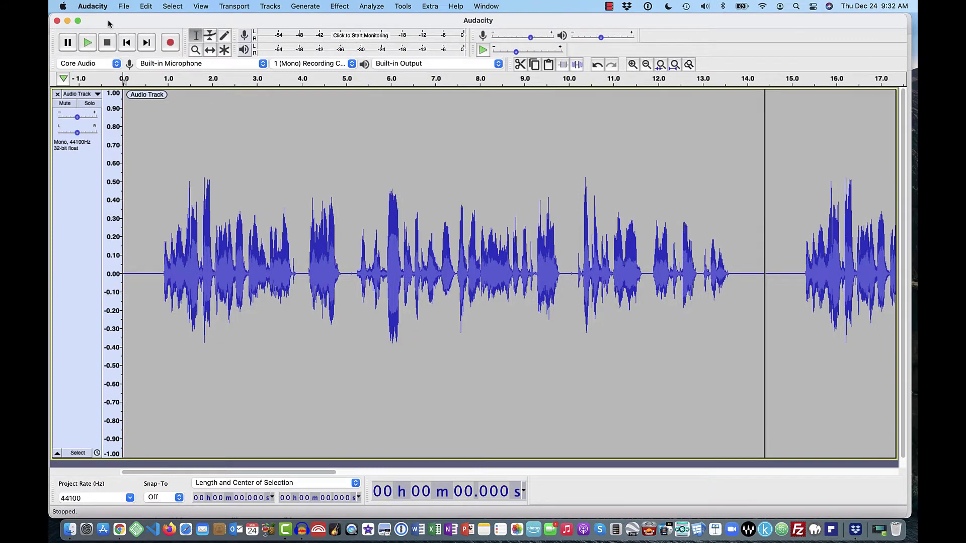
# Play the audio track from the beginning, stop it, then play and stop it once more to watch the play head.
pyautogui.press('space')
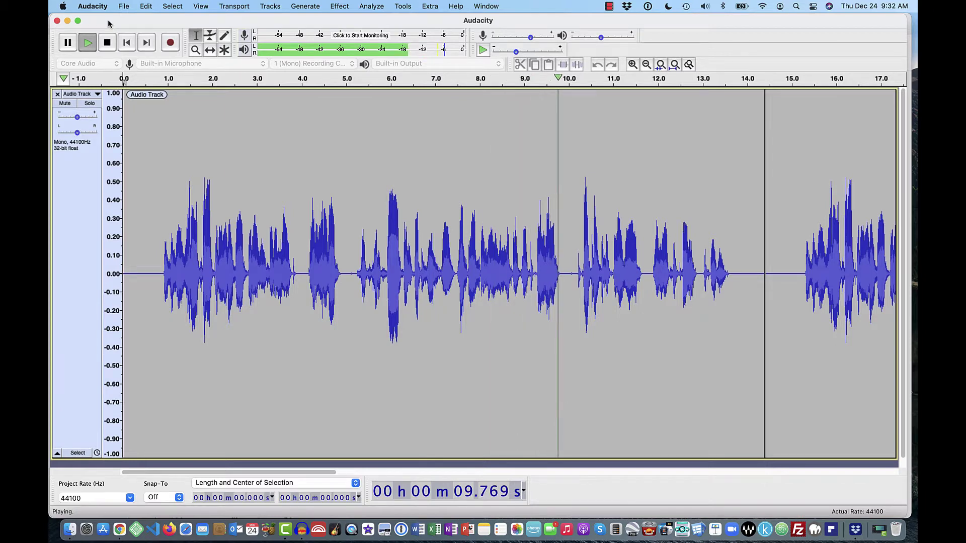
pyautogui.press('space')
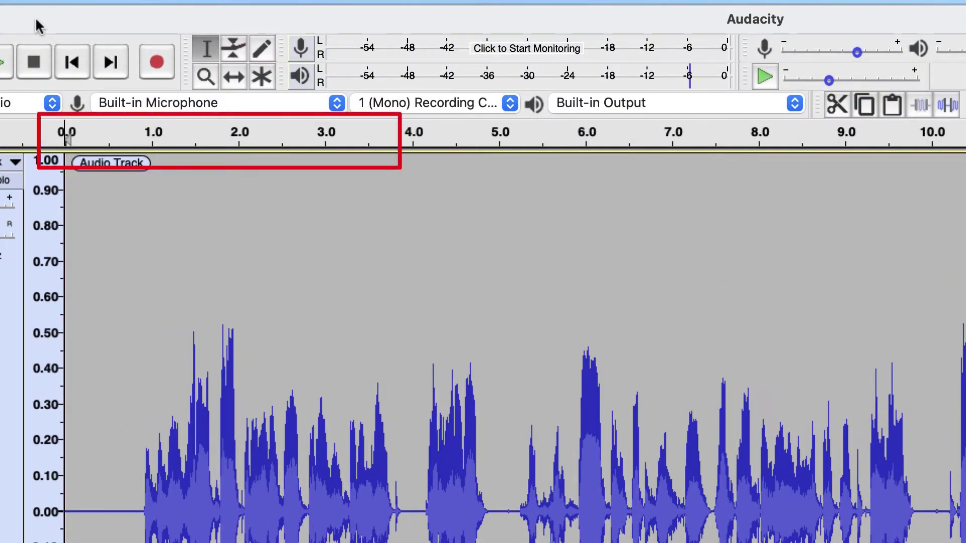
pyautogui.press('space')
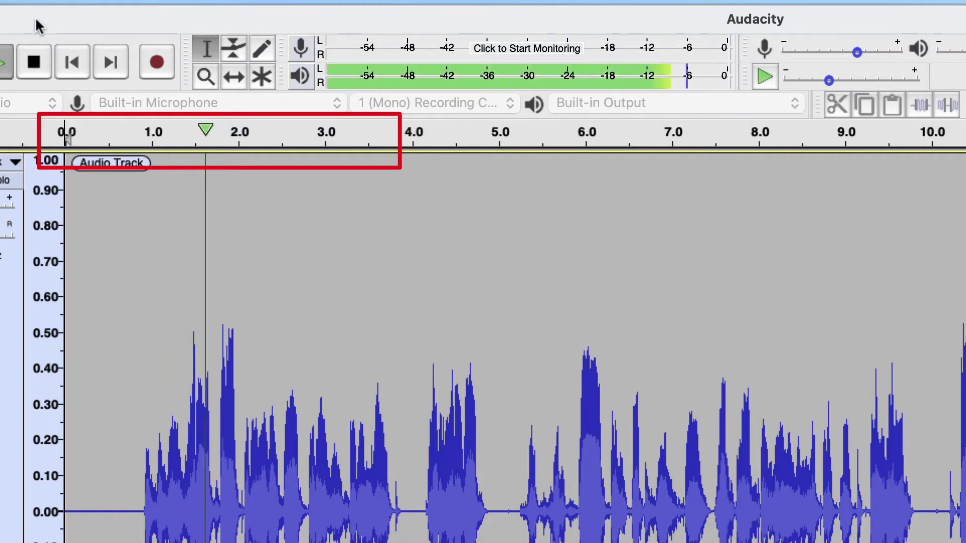
pyautogui.press('space')
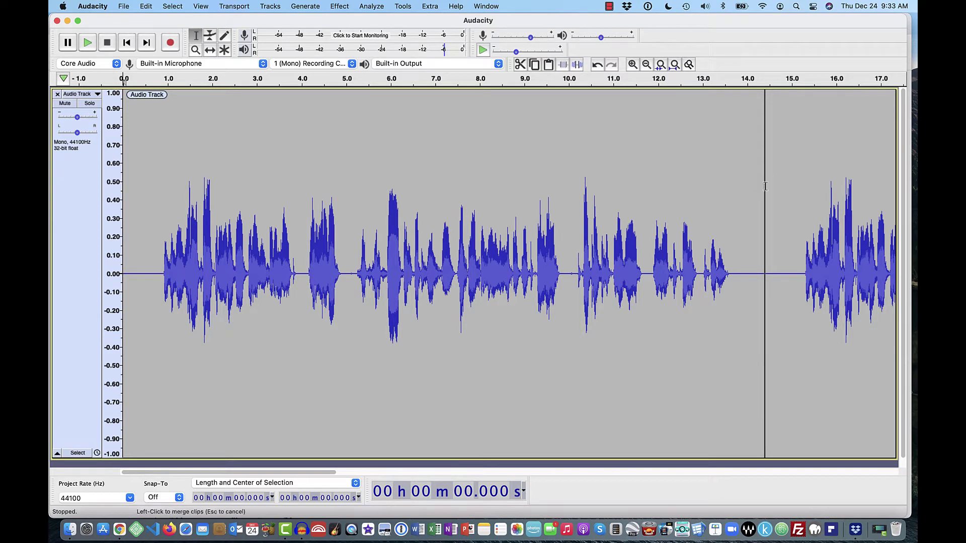
# Place the cursor at about 15.1 s and play the track past the visible range to watch the display jump, then stop.
pyautogui.click(648, 65)
pyautogui.click(647, 65)
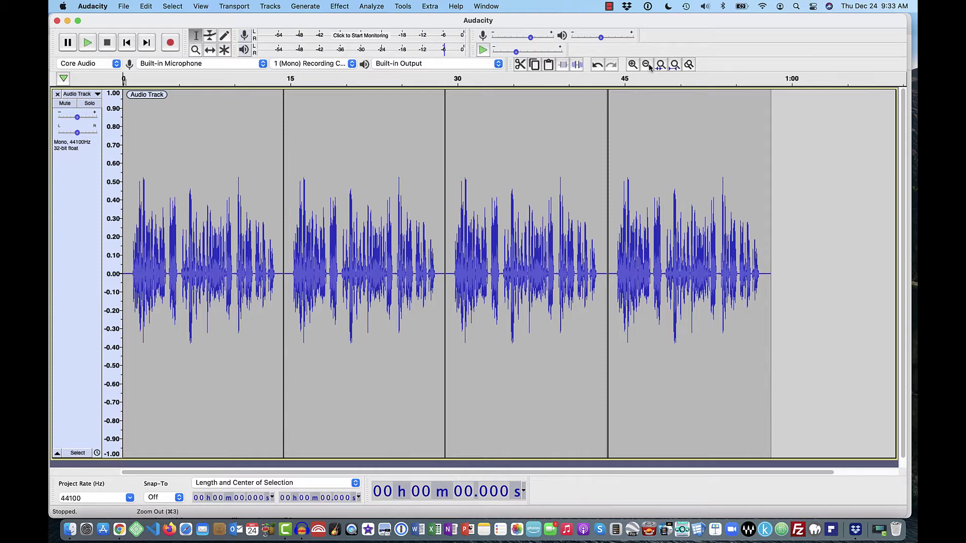
pyautogui.click(632, 64)
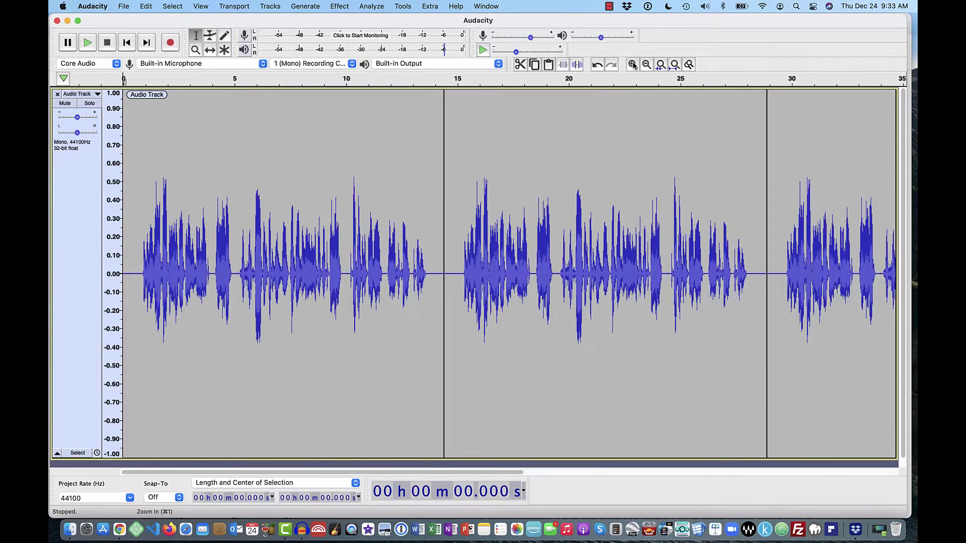
pyautogui.click(633, 65)
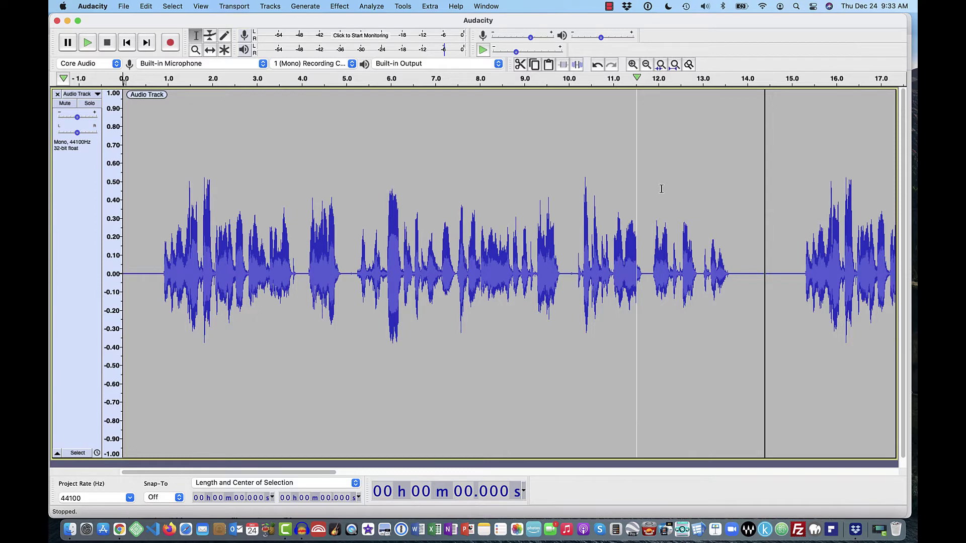
pyautogui.click(795, 214)
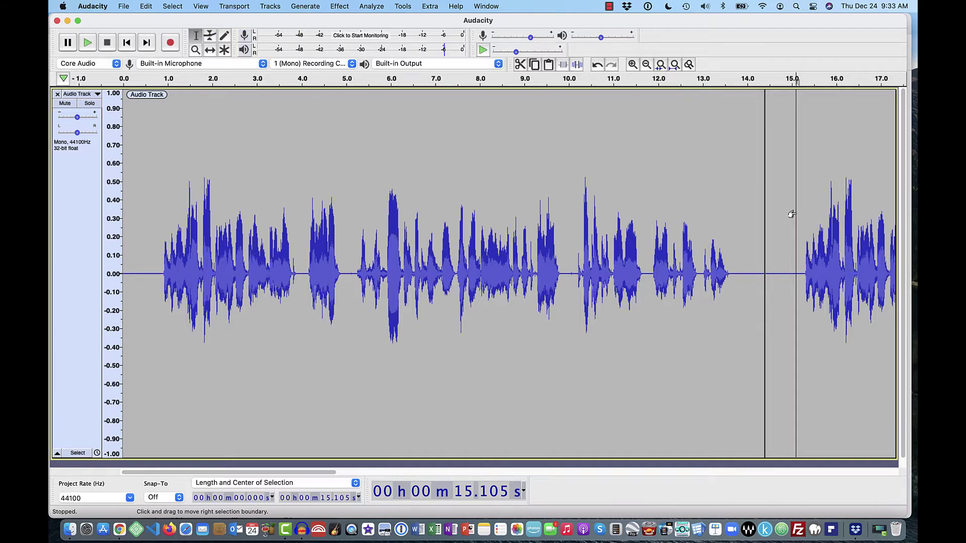
pyautogui.press('space')
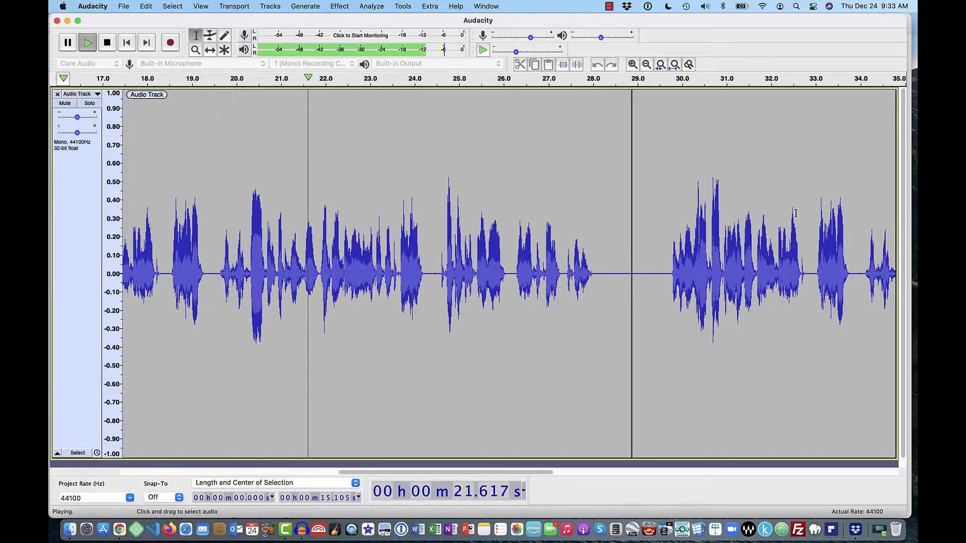
pyautogui.press('space')
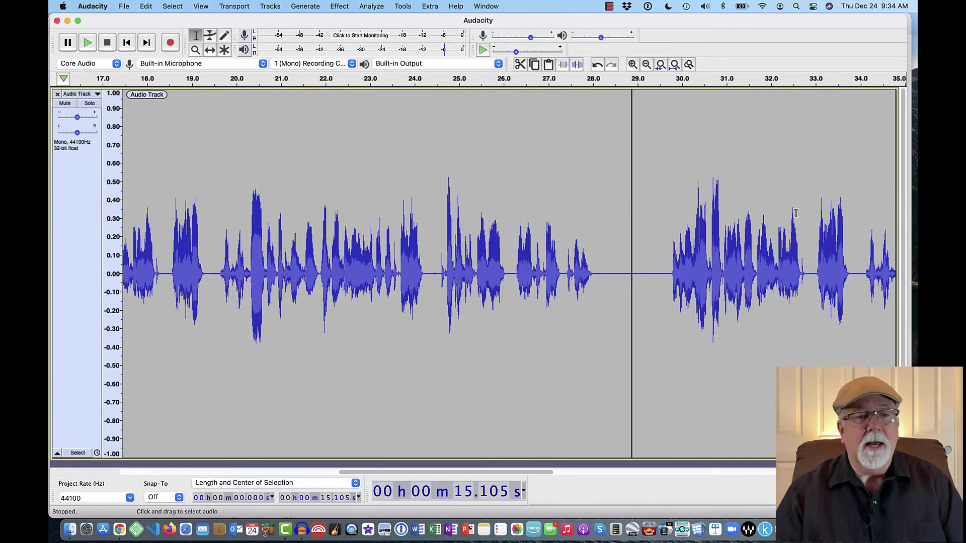
# Return the cursor to the start of the track and enable Pinned Play Head in the timeline options.
pyautogui.click(796, 214)
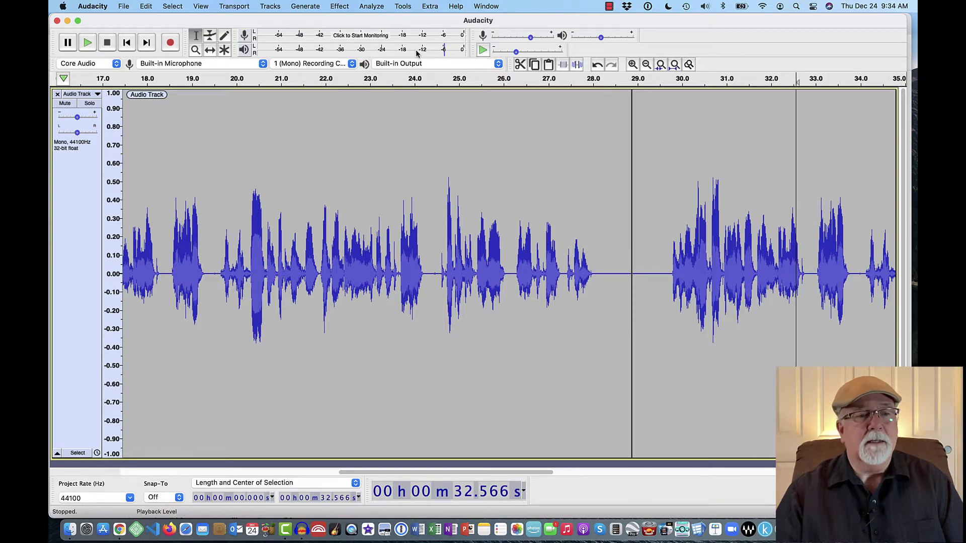
pyautogui.click(127, 43)
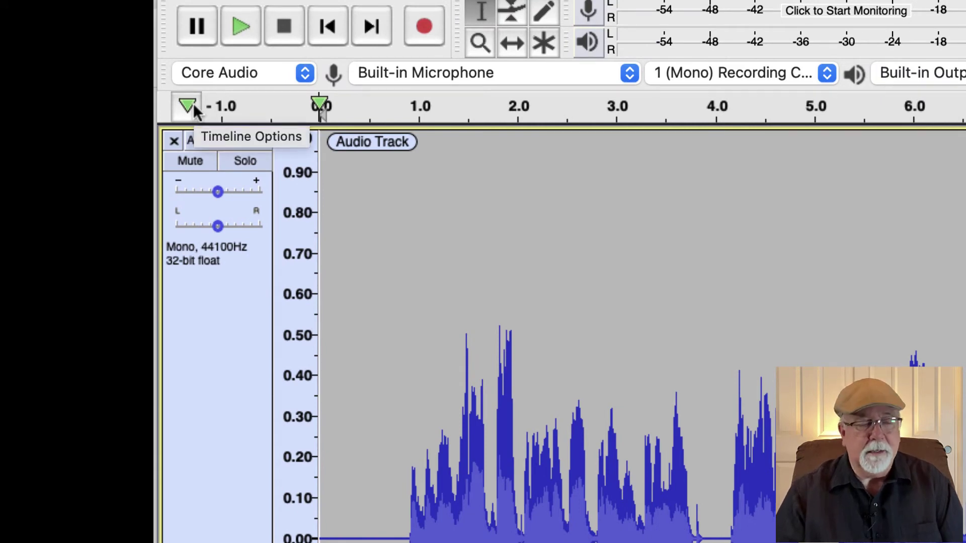
pyautogui.click(193, 103)
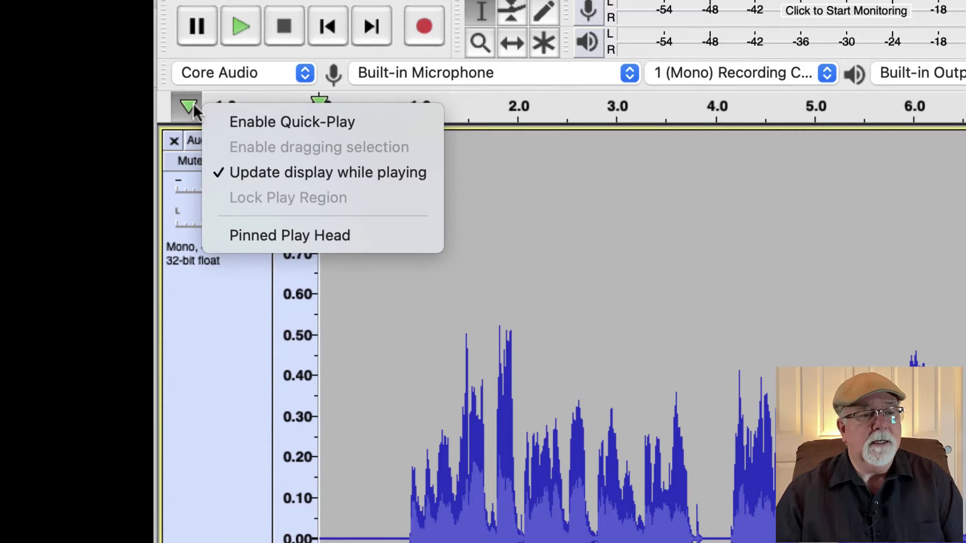
pyautogui.click(221, 235)
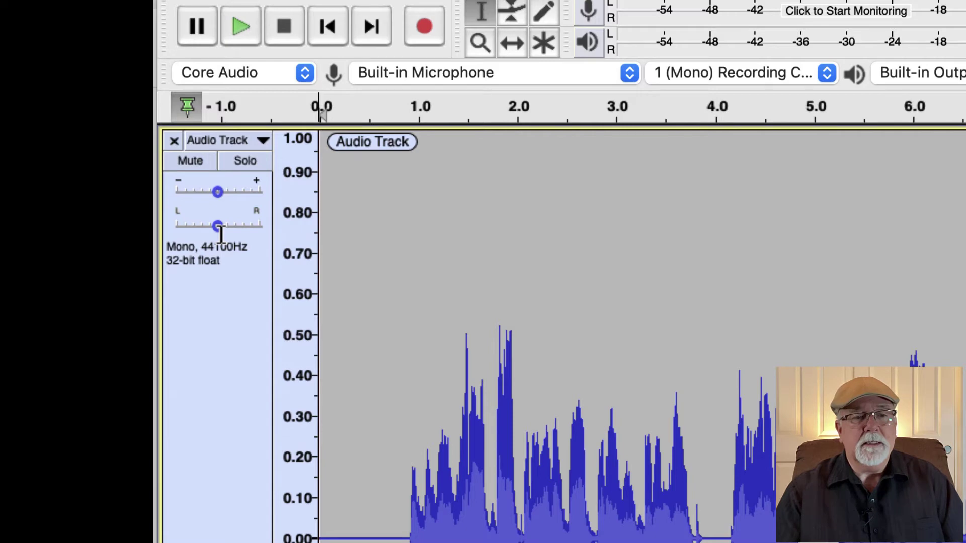
# Place the cursor at about 3.5 s and play the track twice to watch the waveform scroll past the pinned play head.
pyautogui.click(662, 244)
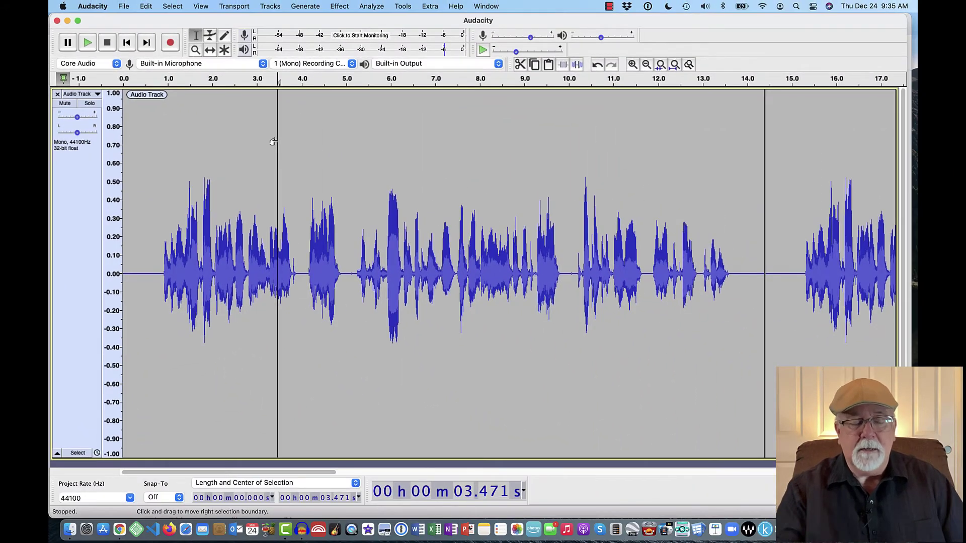
pyautogui.press('space')
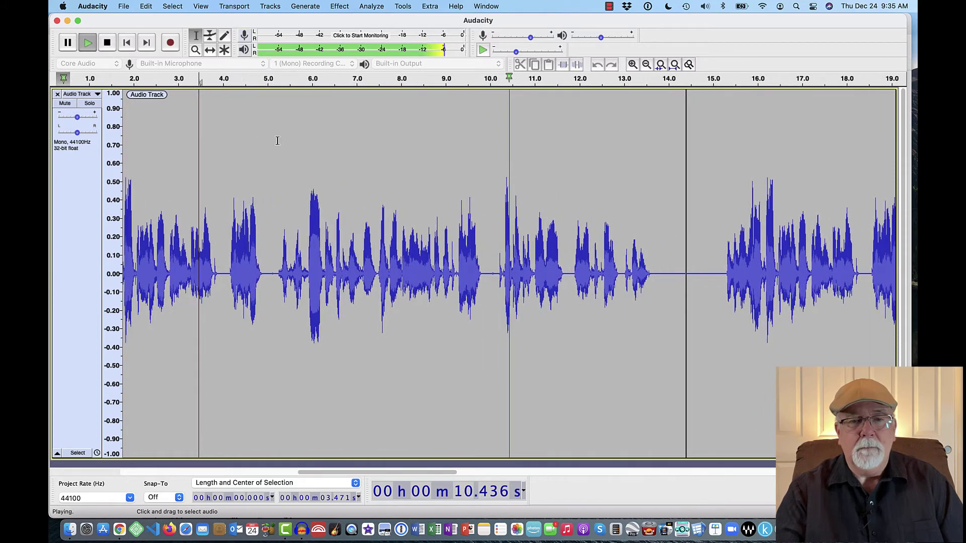
pyautogui.press('space')
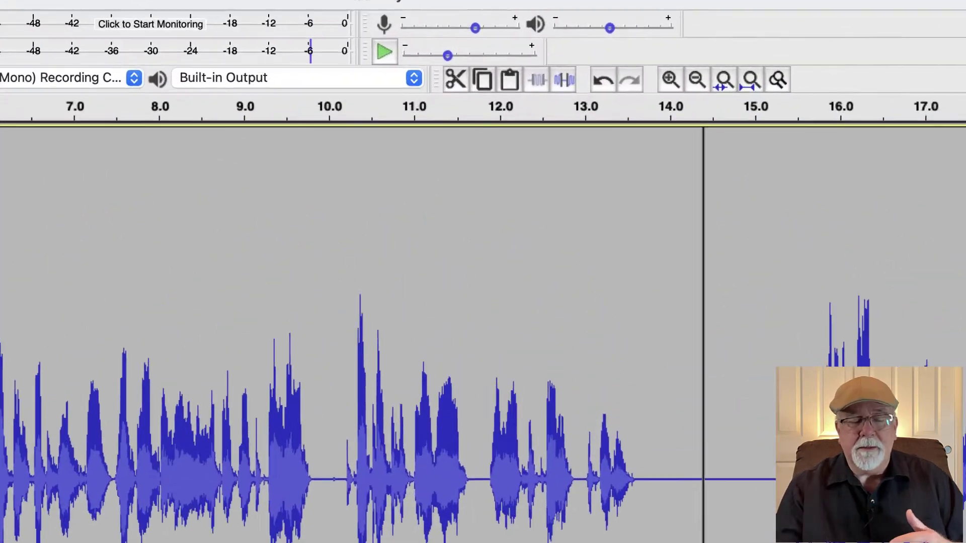
pyautogui.click(436, 113)
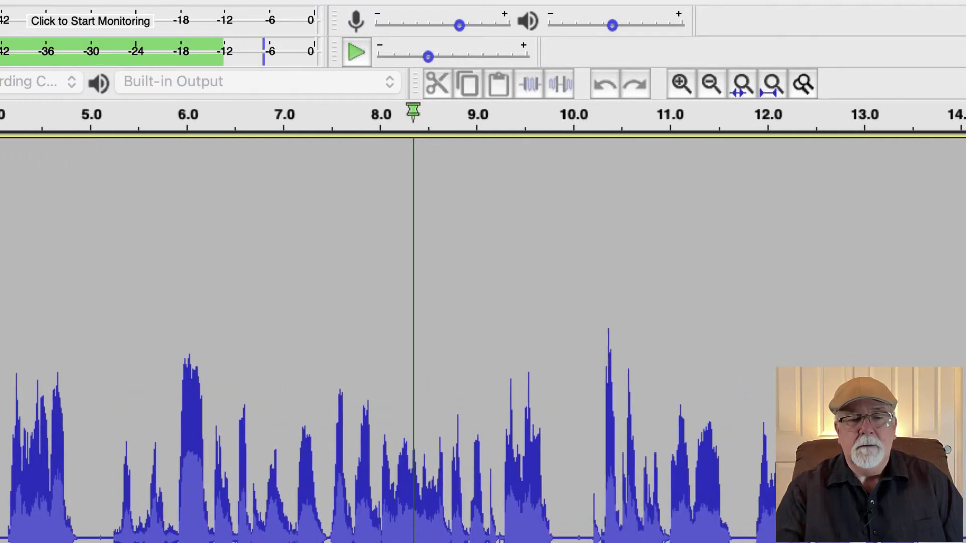
pyautogui.press('space')
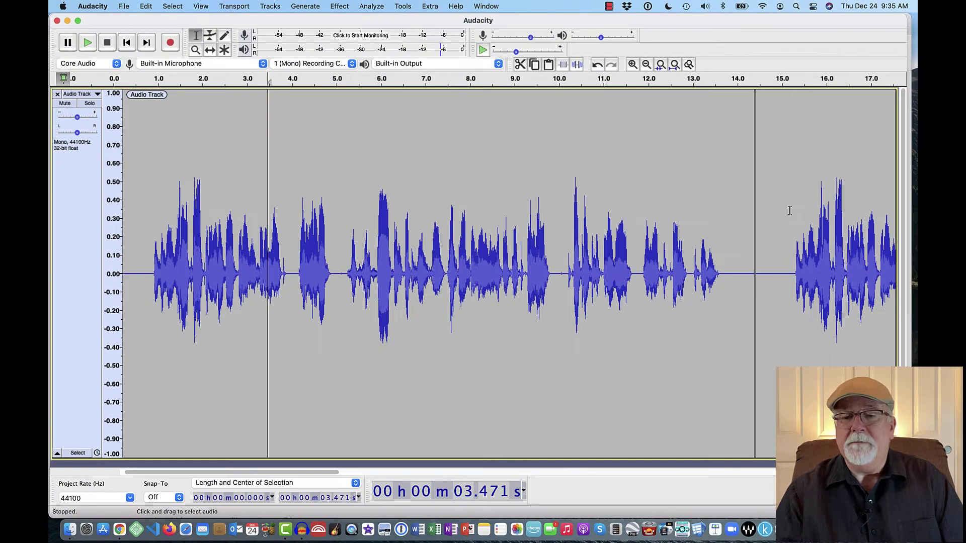
# Place the cursor at about 15.2 s and turn off "Auto-scroll if head unpinned" in the Tracks preferences.
pyautogui.click(892, 294)
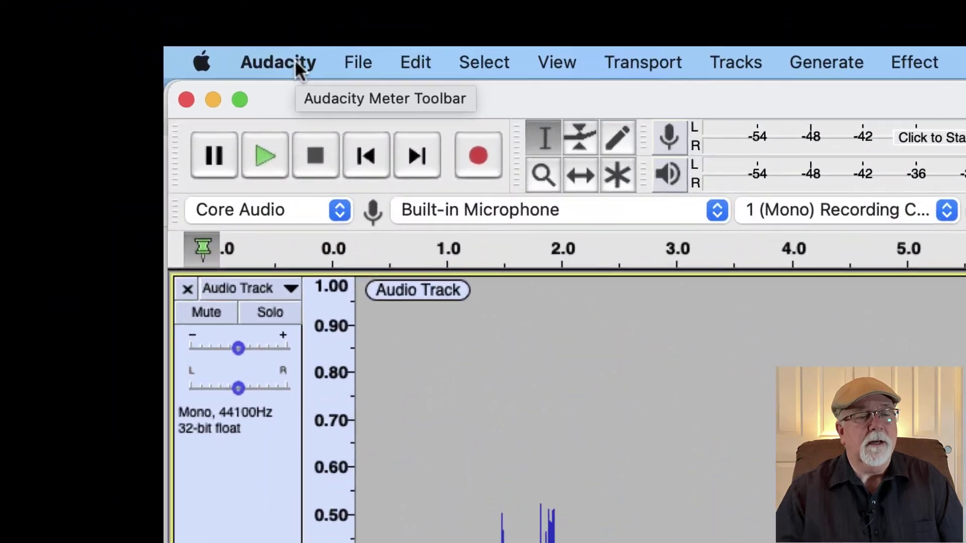
pyautogui.click(199, 37)
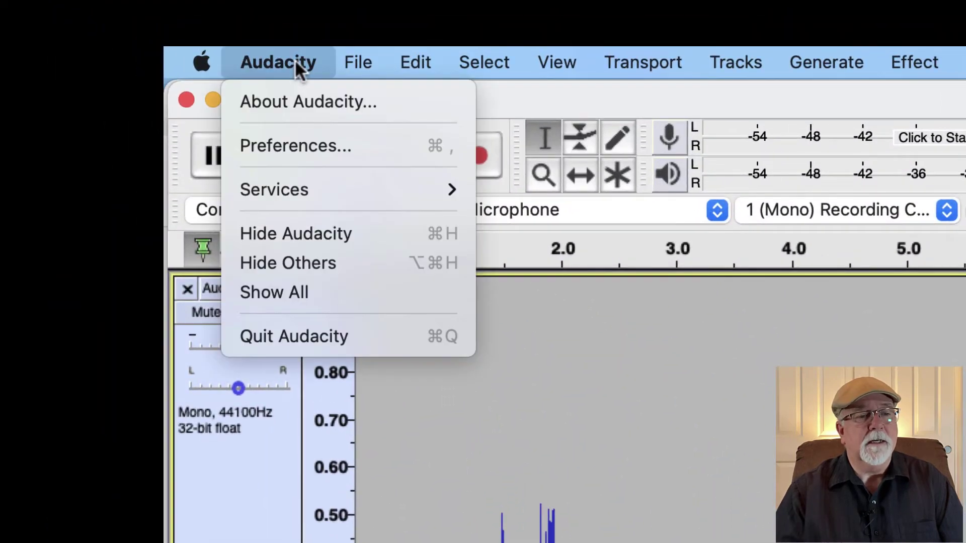
pyautogui.click(294, 137)
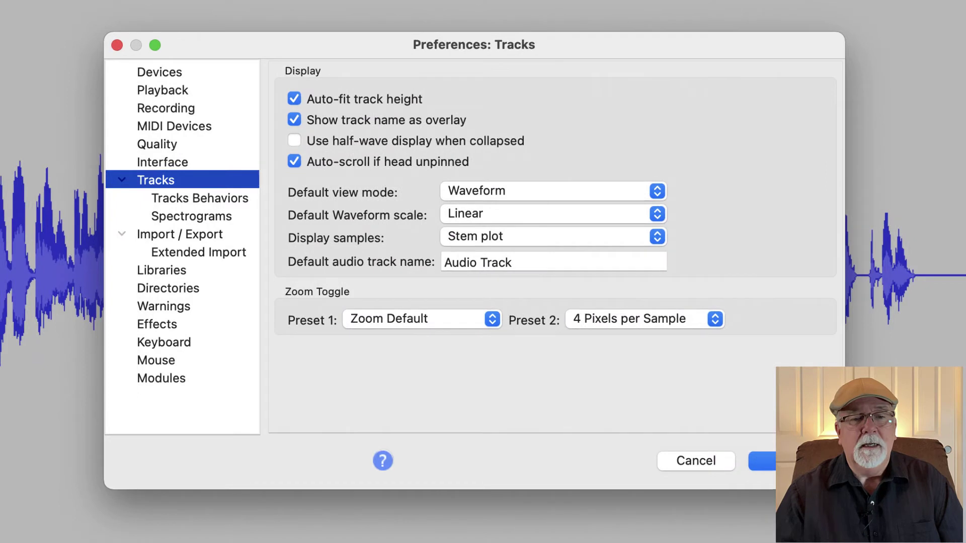
pyautogui.click(295, 161)
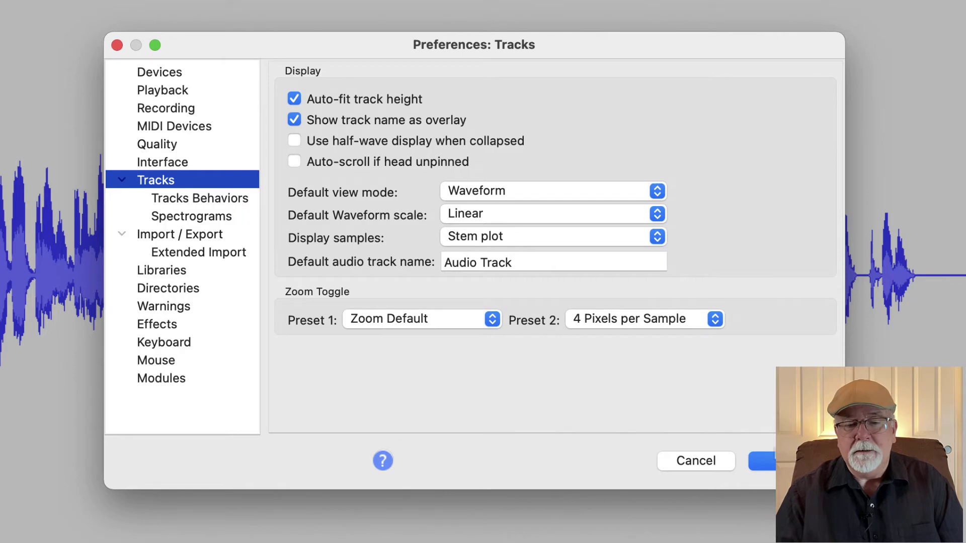
pyautogui.click(762, 461)
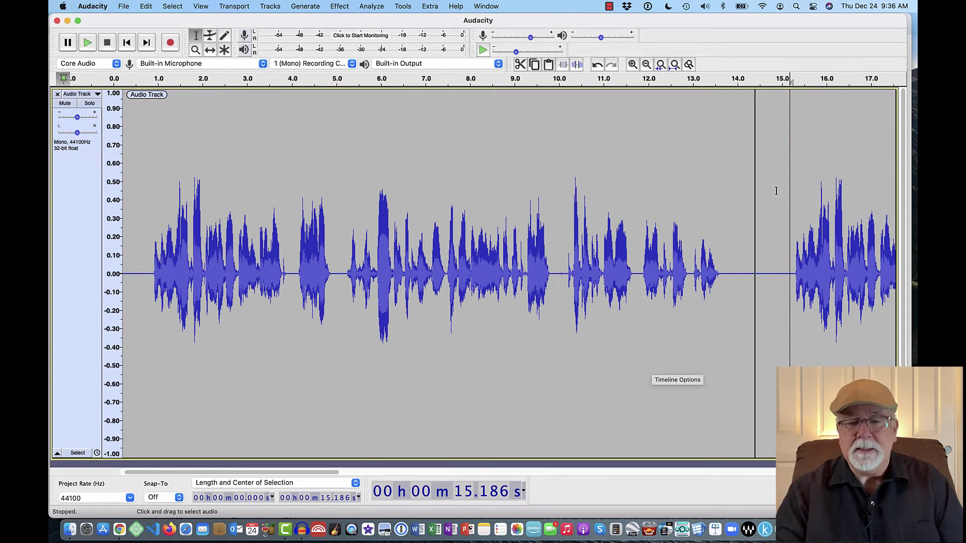
# Disable Pinned Play Head in the timeline options and play the track from about 15.2 s to check the scrolling, then stop.
pyautogui.hscroll(-1, 478, 266)
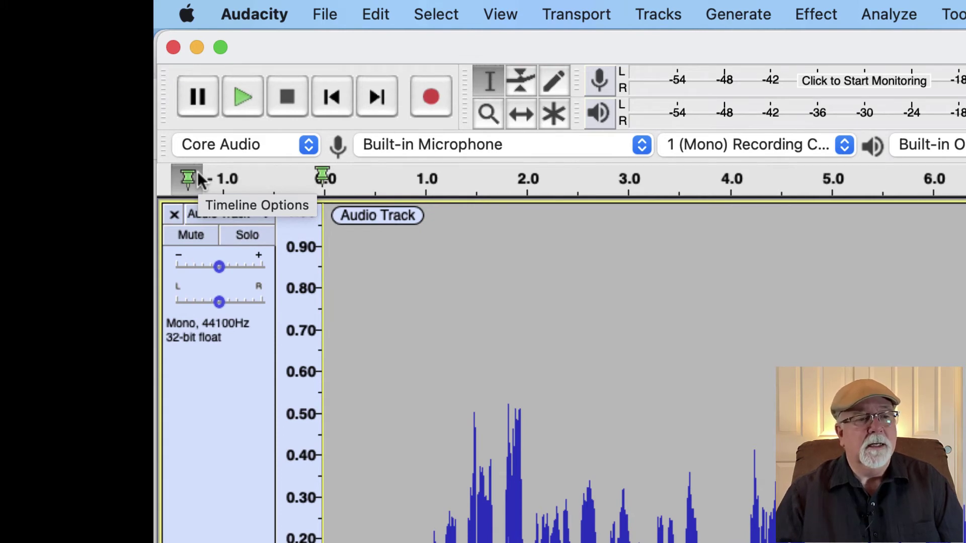
pyautogui.click(197, 173)
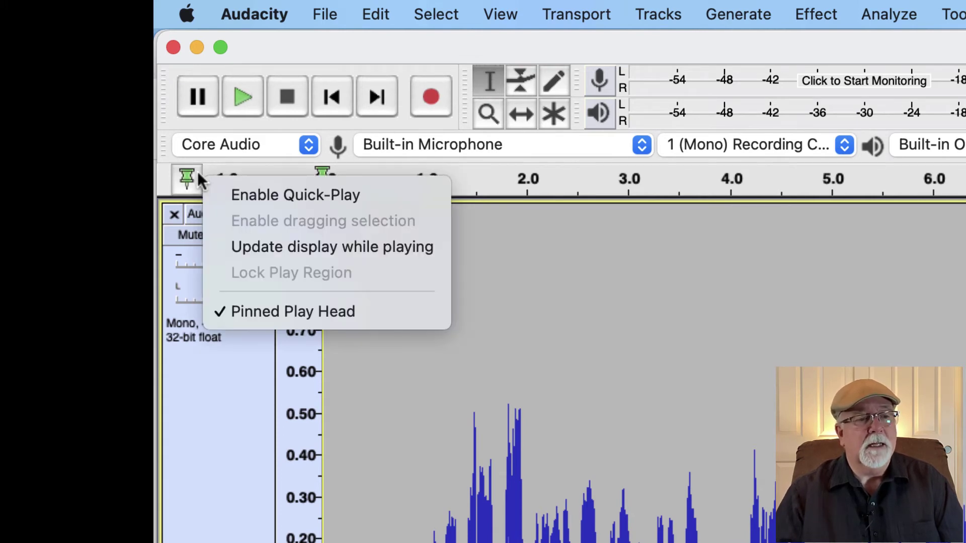
pyautogui.click(216, 310)
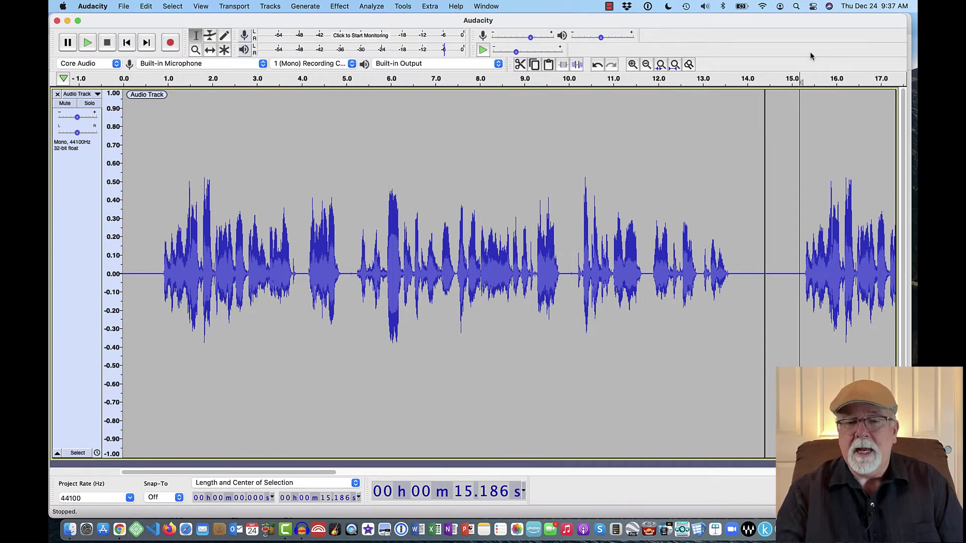
pyautogui.press('space')
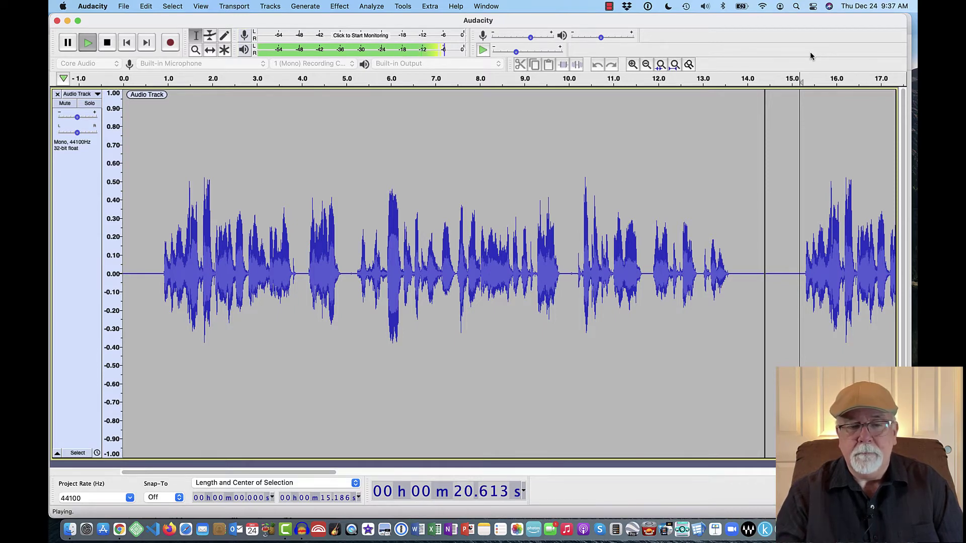
pyautogui.press('space')
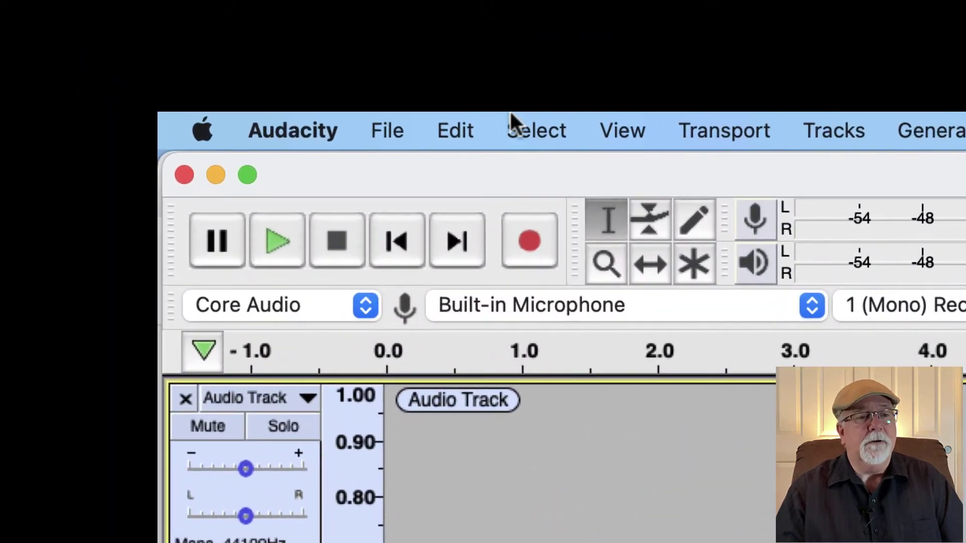
# Turn "Auto-scroll if head unpinned" back on in the Tracks preferences and play the track from about 15.2 s to check it.
pyautogui.click(302, 132)
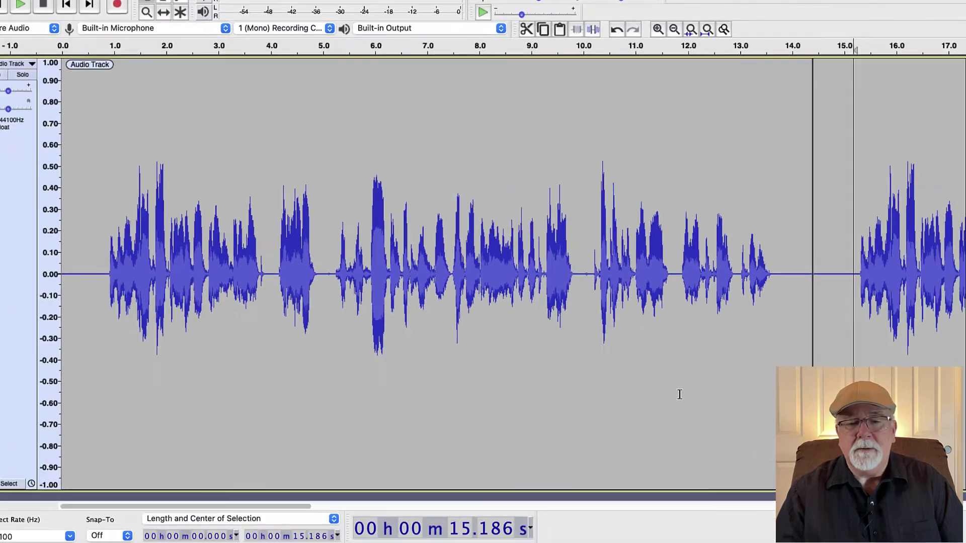
pyautogui.press('space')
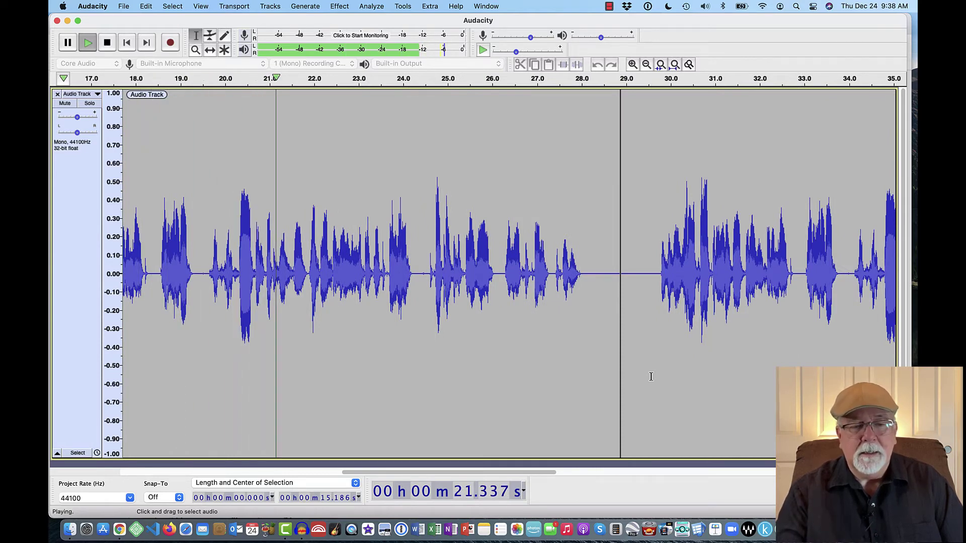
pyautogui.press('space')
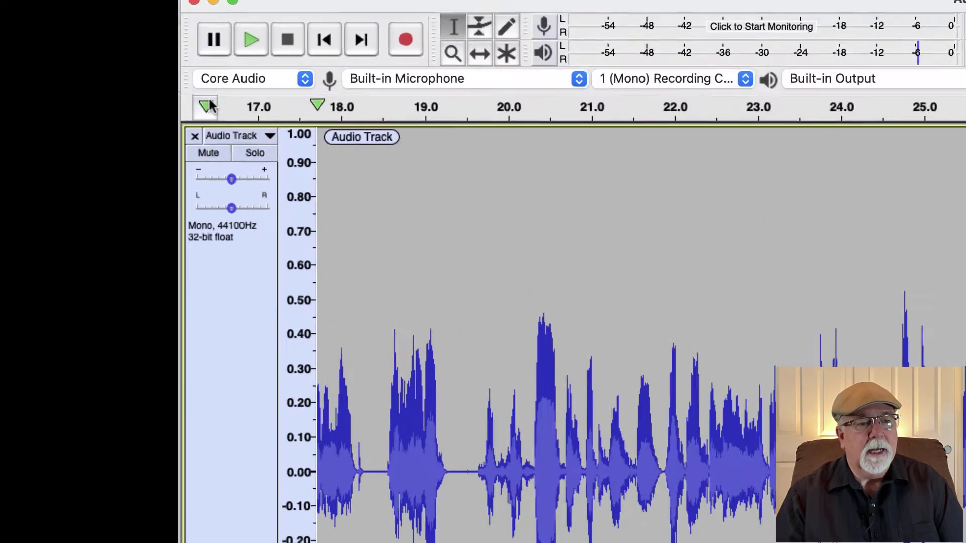
# Enable Quick-Play in the timeline options and start playback directly from about 21.4 s on the timeline.
pyautogui.click(210, 104)
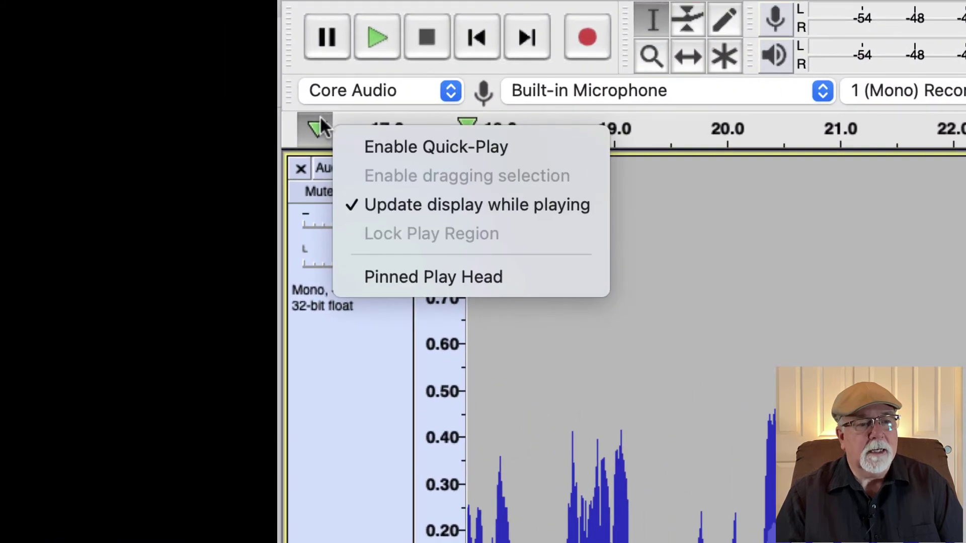
pyautogui.click(348, 149)
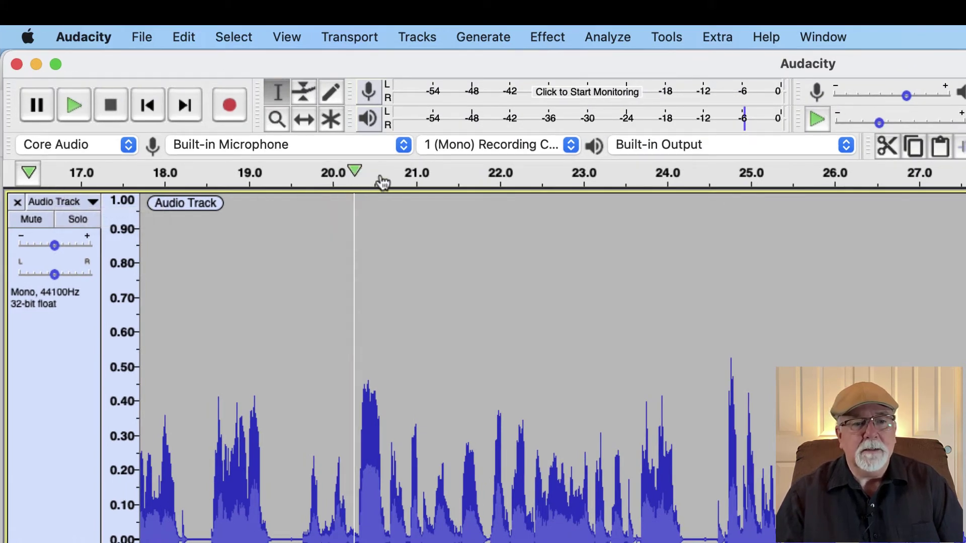
pyautogui.click(453, 177)
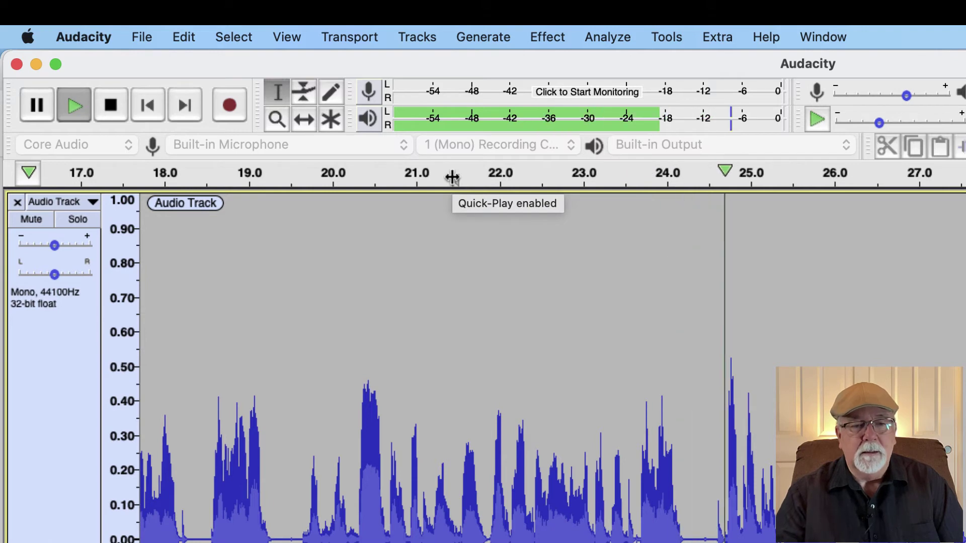
# Stop playback, start Quick-Play from about 23.2 s on the timeline, and stop it again.
pyautogui.press('space')
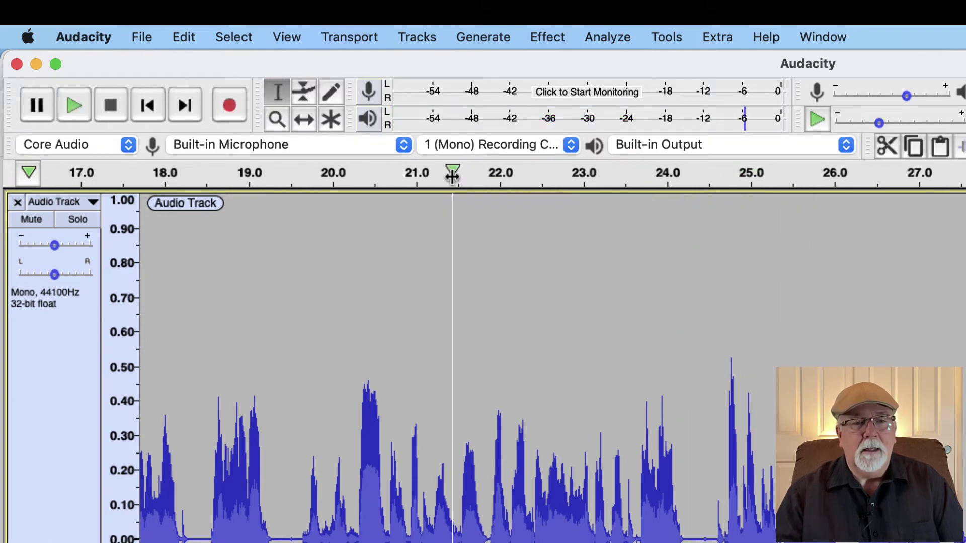
pyautogui.click(600, 177)
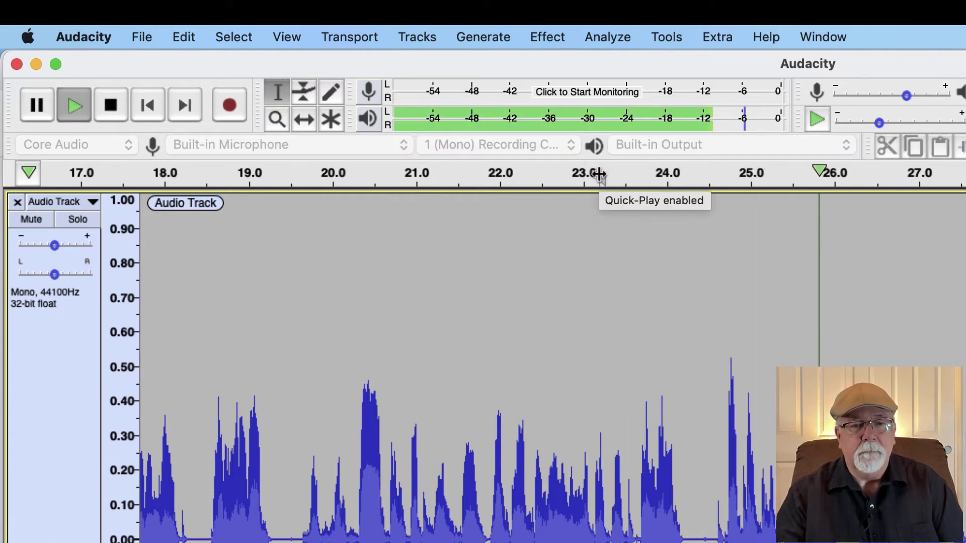
pyautogui.press('space')
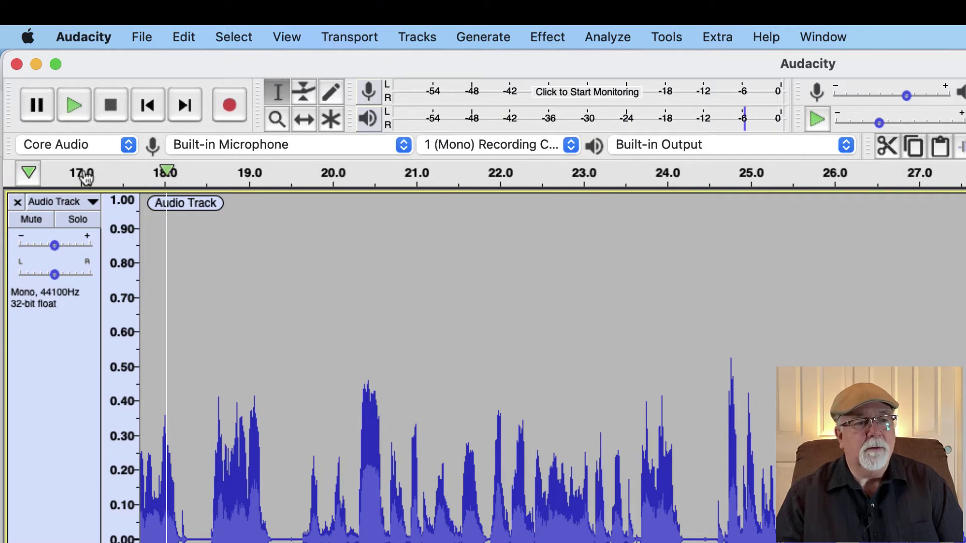
# Enable Pinned Play Head in the timeline options, start Quick-Play from about 20.0 s on the timeline, then stop.
pyautogui.click(29, 173)
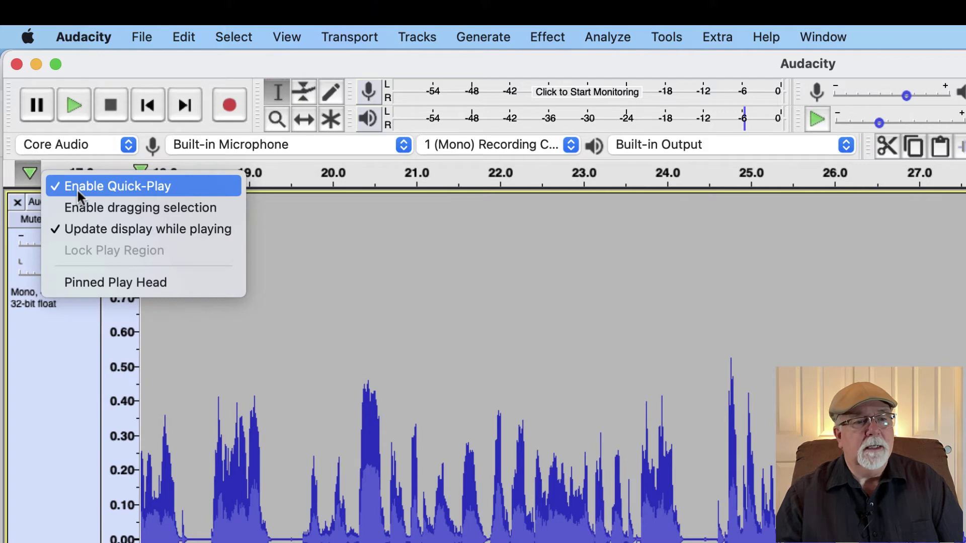
pyautogui.click(58, 283)
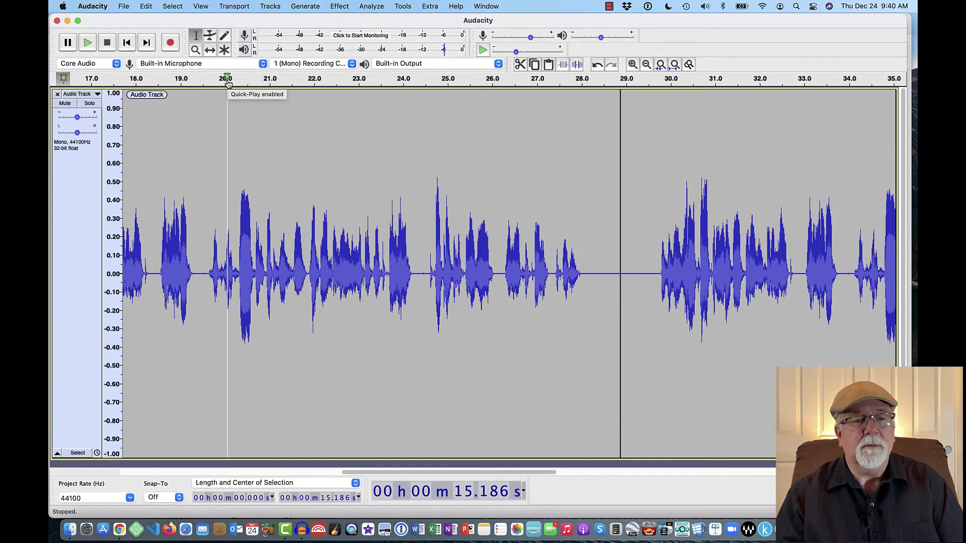
pyautogui.click(228, 83)
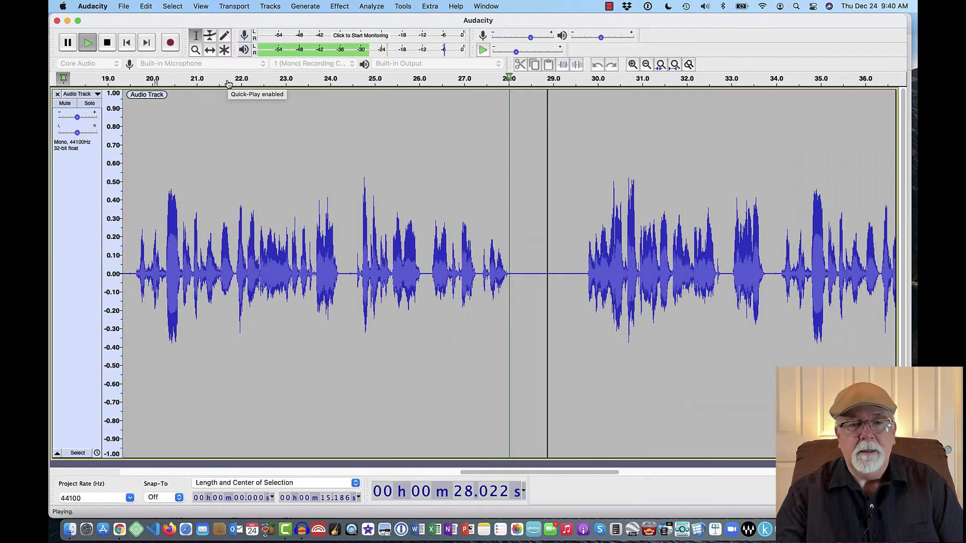
pyautogui.press('space')
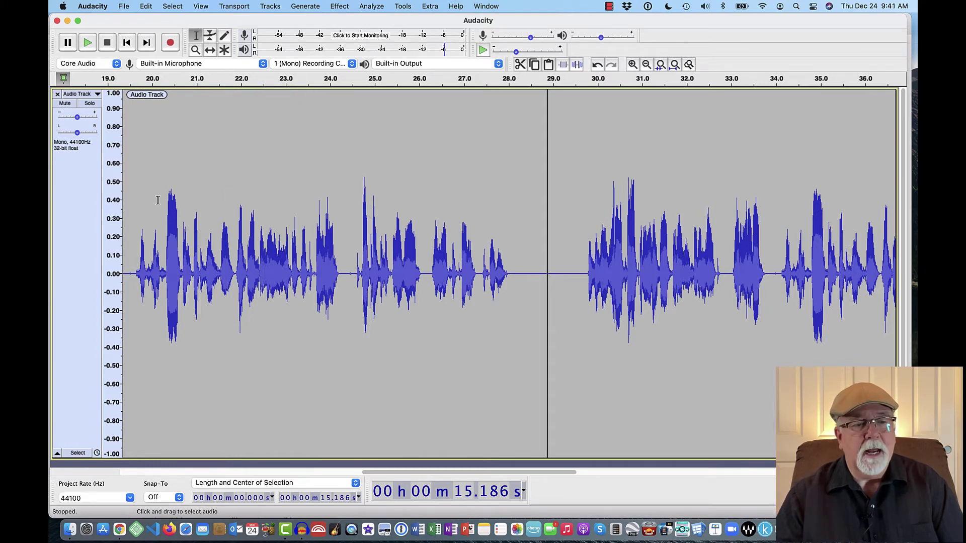
# Select the audio from about 20.2 s to 26.0 s and lock it as the play region in the timeline options.
pyautogui.moveTo(160, 199); pyautogui.dragTo(419, 229)
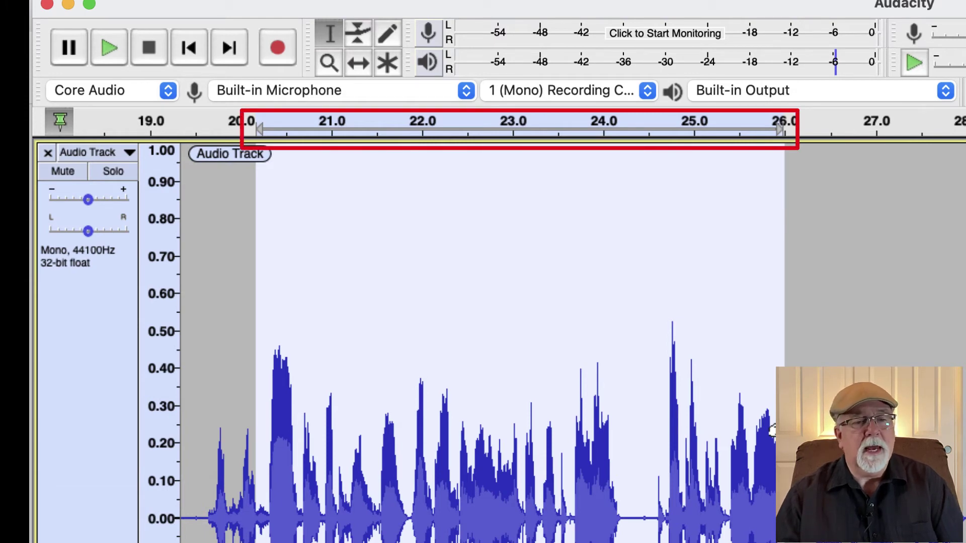
pyautogui.click(59, 122)
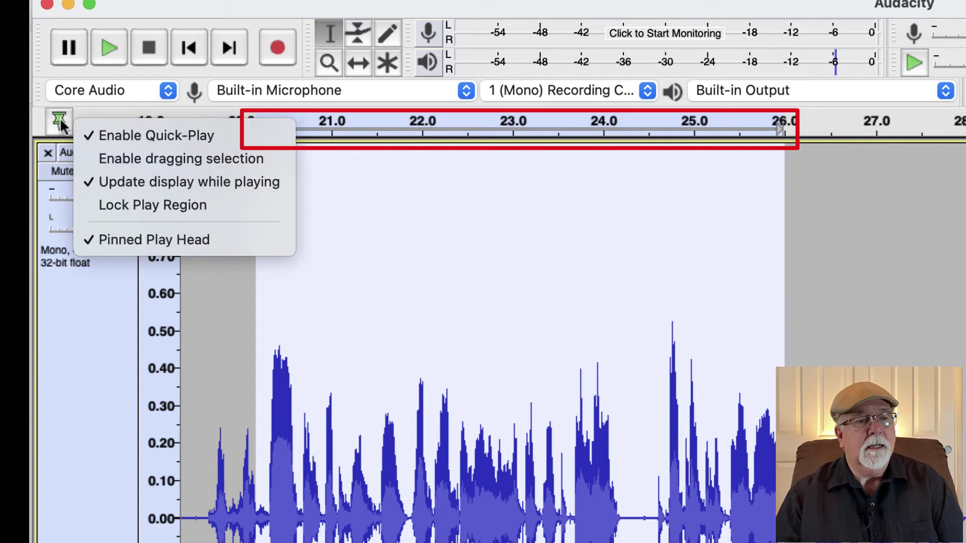
pyautogui.click(82, 207)
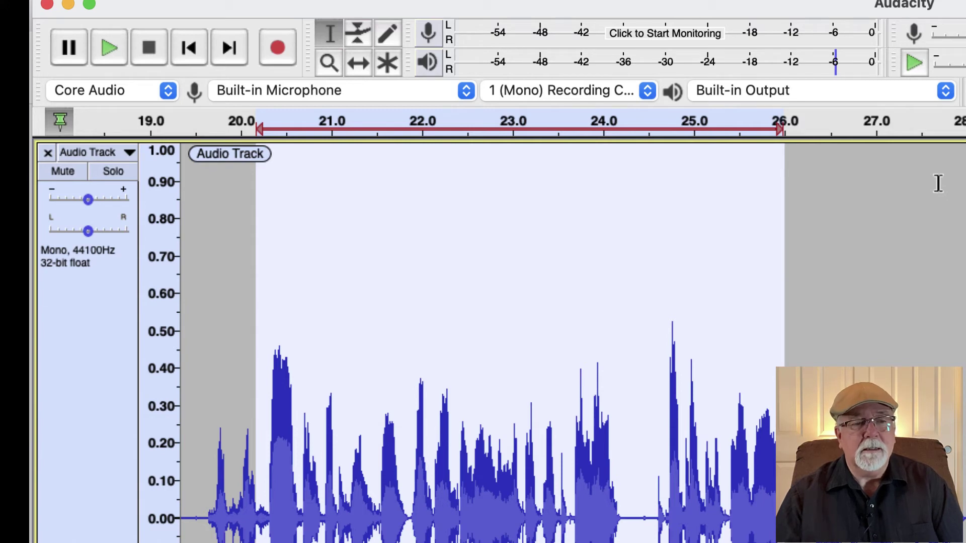
# Turn off Quick-Play and Pinned Play Head in the timeline options.
pyautogui.click(59, 121)
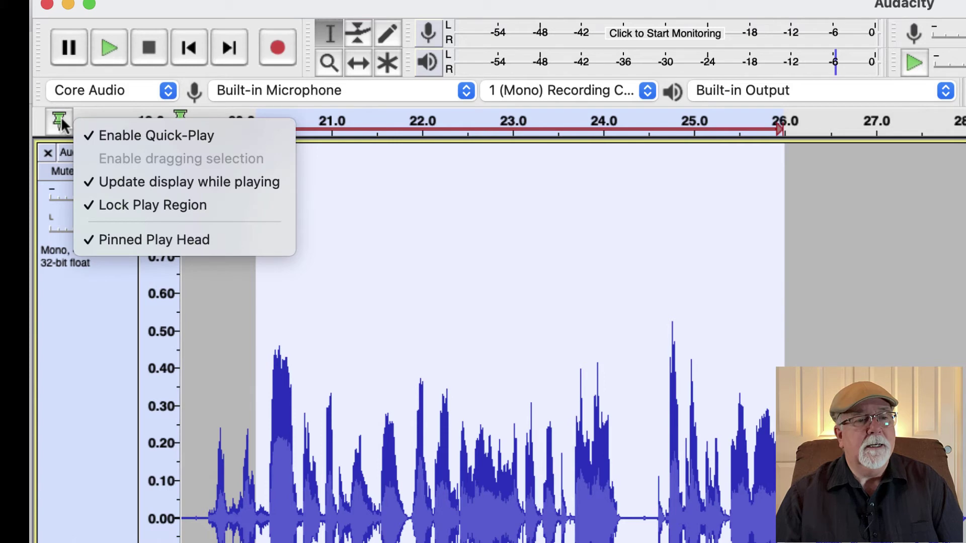
pyautogui.click(86, 134)
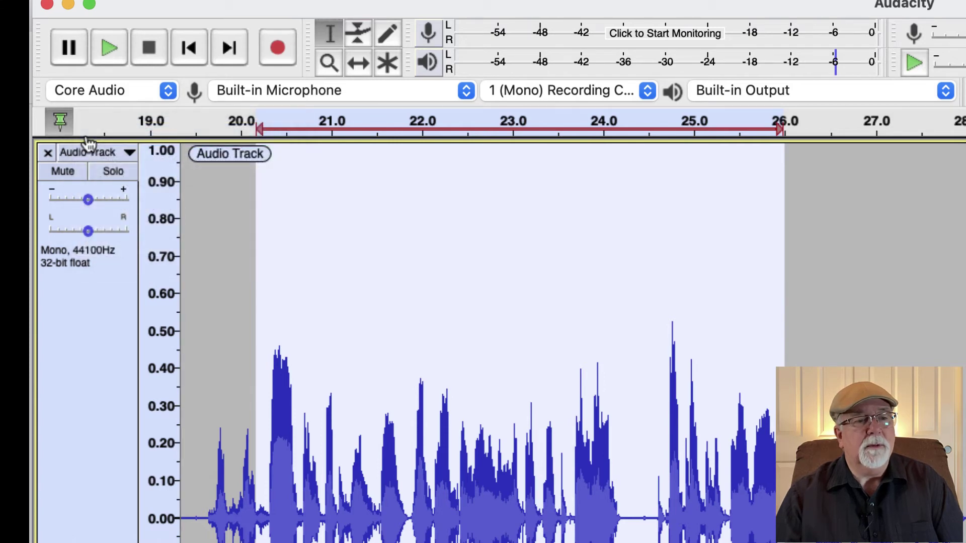
pyautogui.click(60, 120)
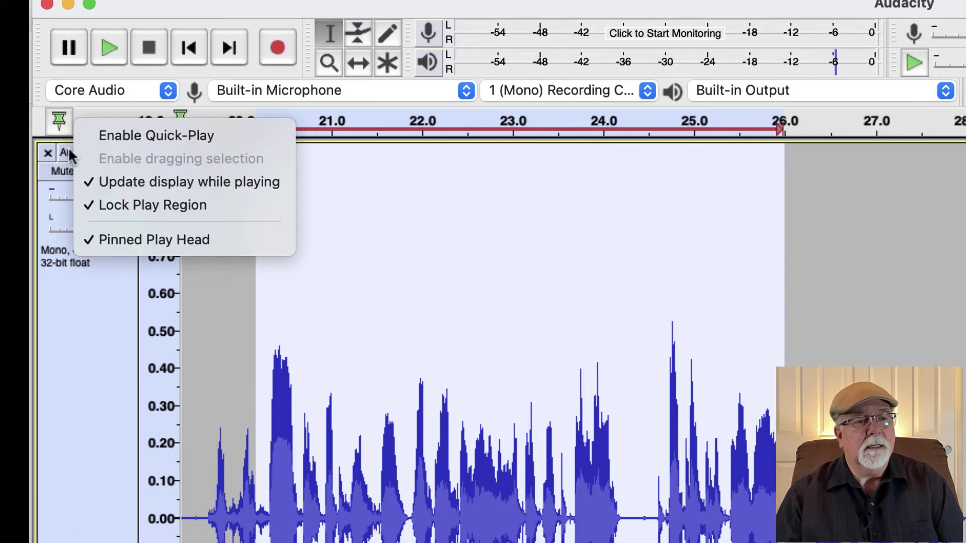
pyautogui.click(87, 241)
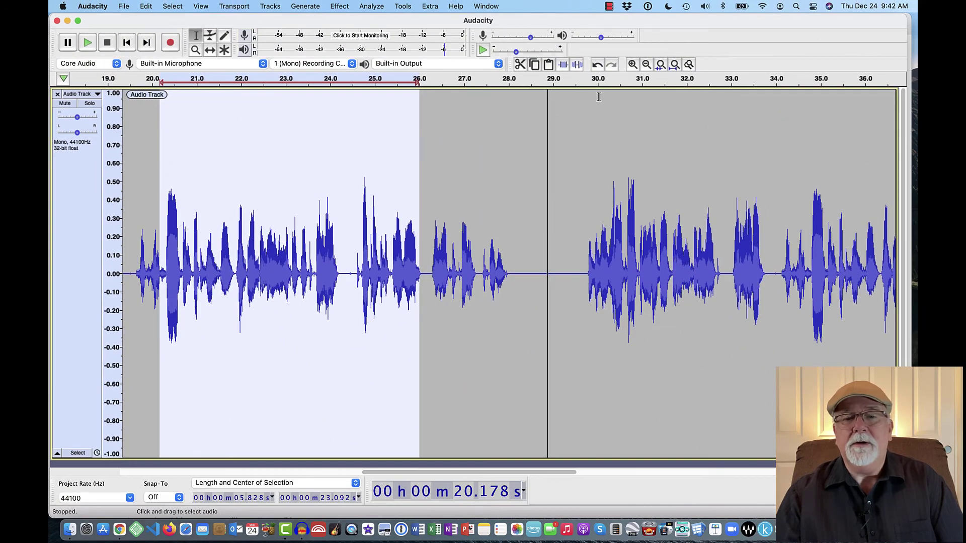
# Place the cursor at about 30.0 s, outside the locked play region, and play the track to check which part is heard.
pyautogui.click(598, 97)
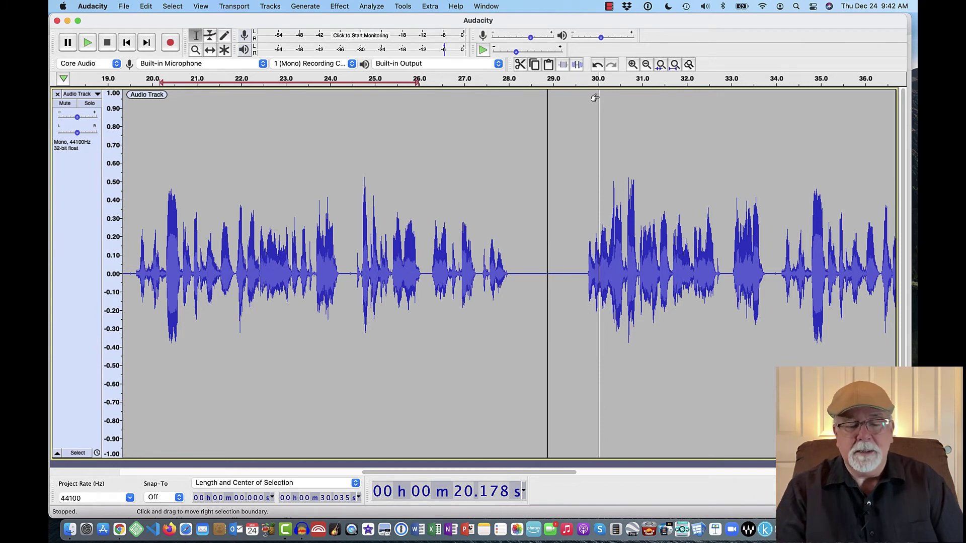
pyautogui.press('space')
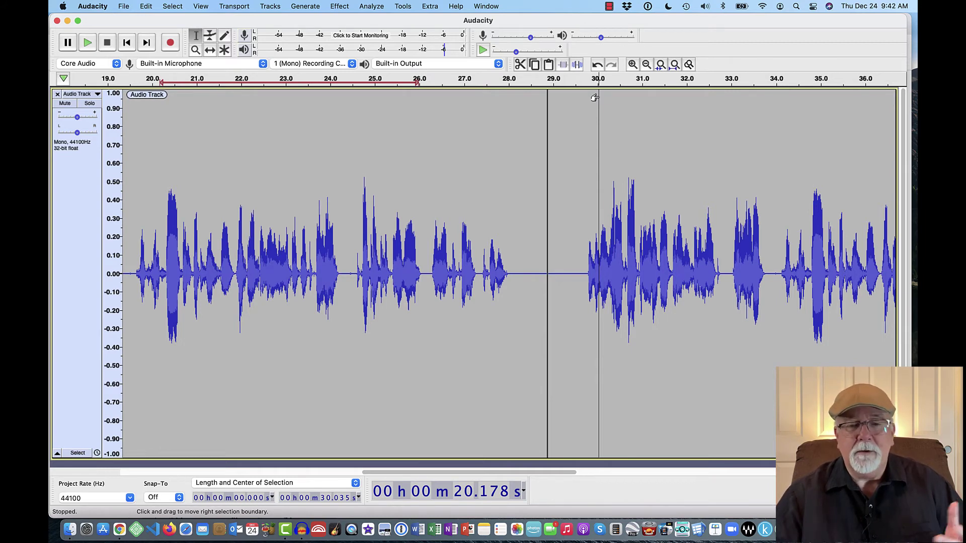
# Select the audio from about 29.7 s to 33.0 s outside the locked region, then clear the selection with the cursor at about 29.8 s.
pyautogui.moveTo(583, 170); pyautogui.dragTo(730, 218)
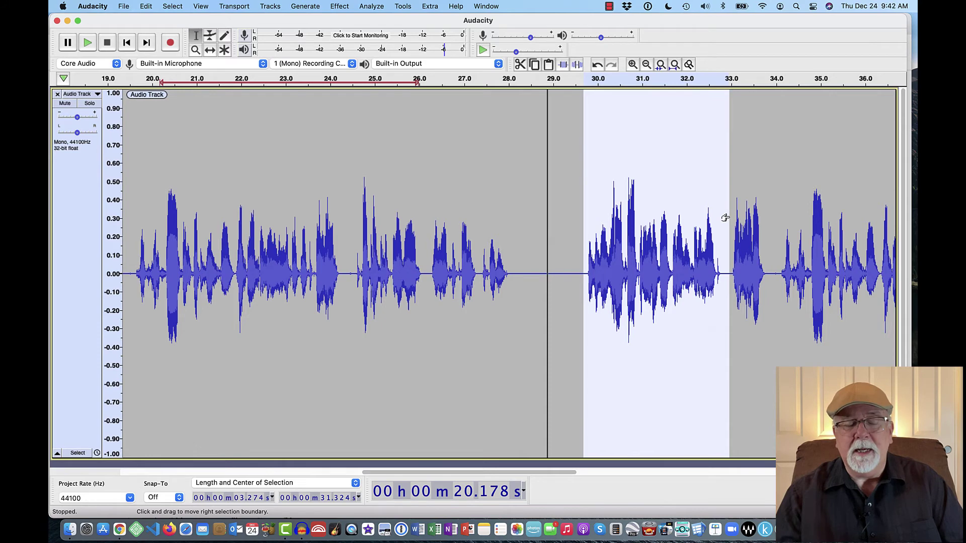
pyautogui.click(576, 182)
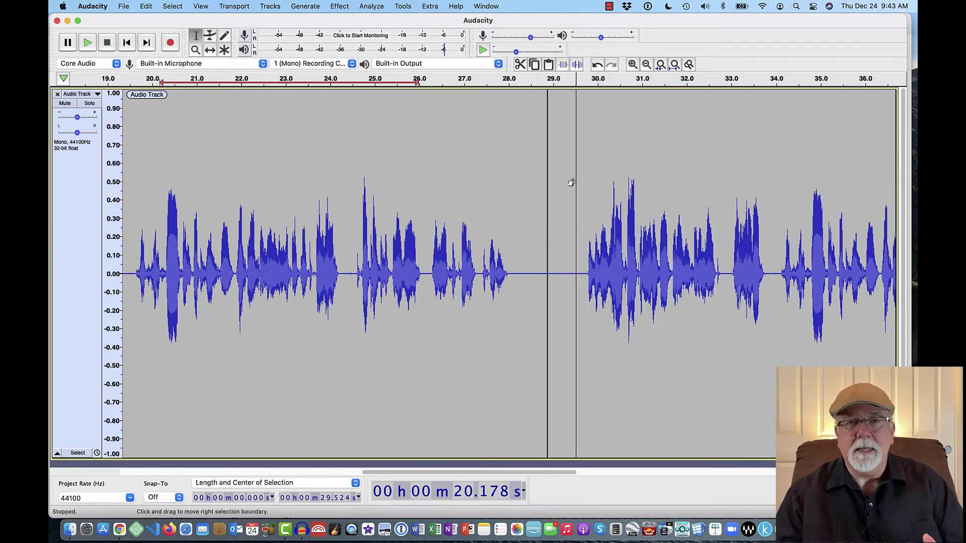
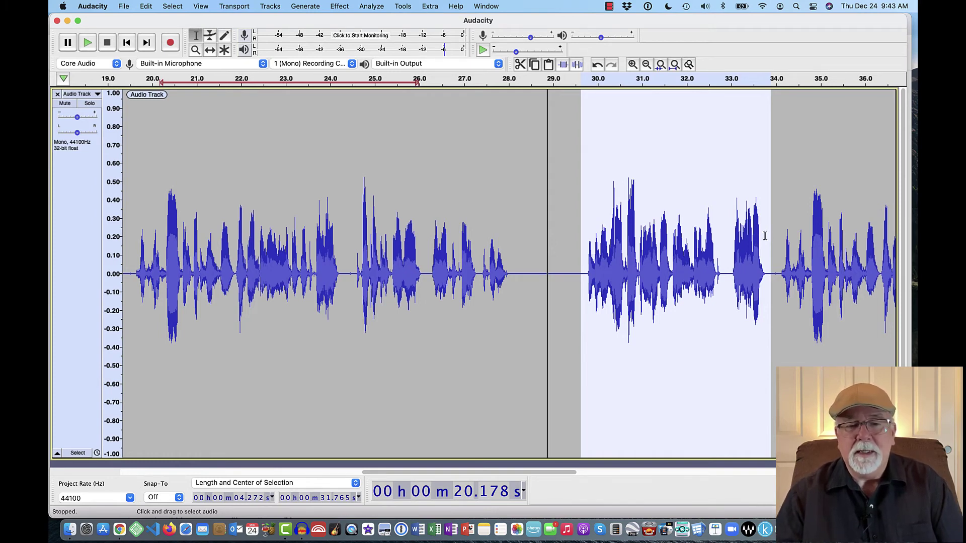
pyautogui.click(588, 245)
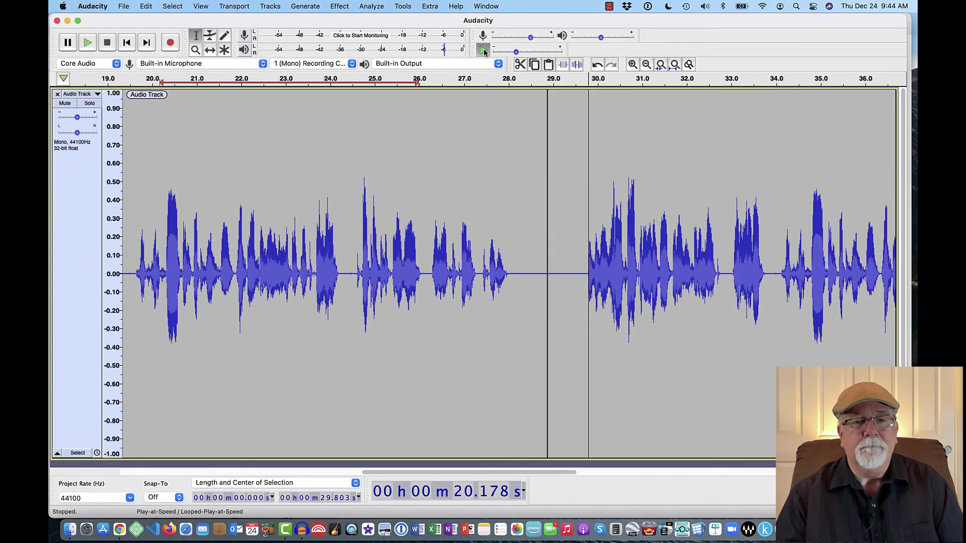
# Raise the Play-at-Speed playback speed to roughly two thirds of its range.
pyautogui.click(434, 117)
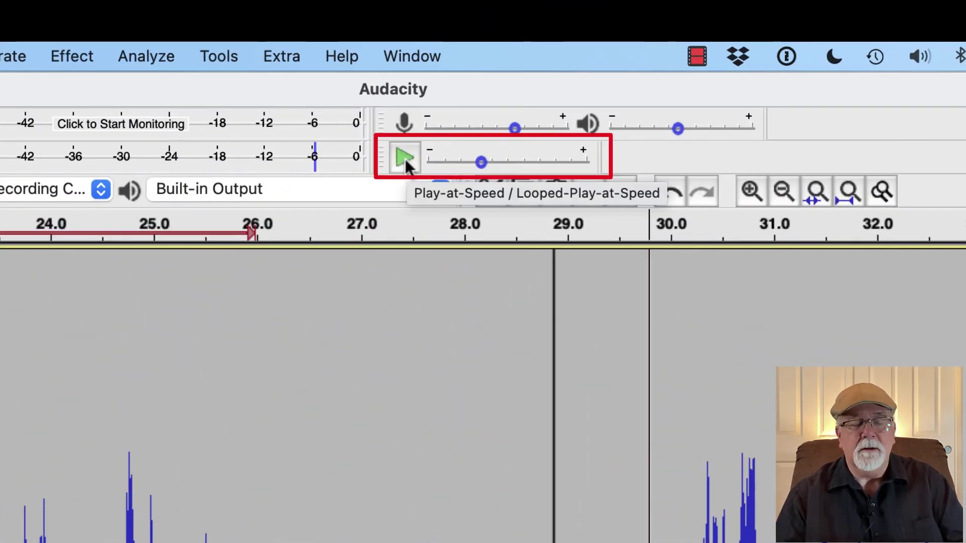
pyautogui.press('shift')
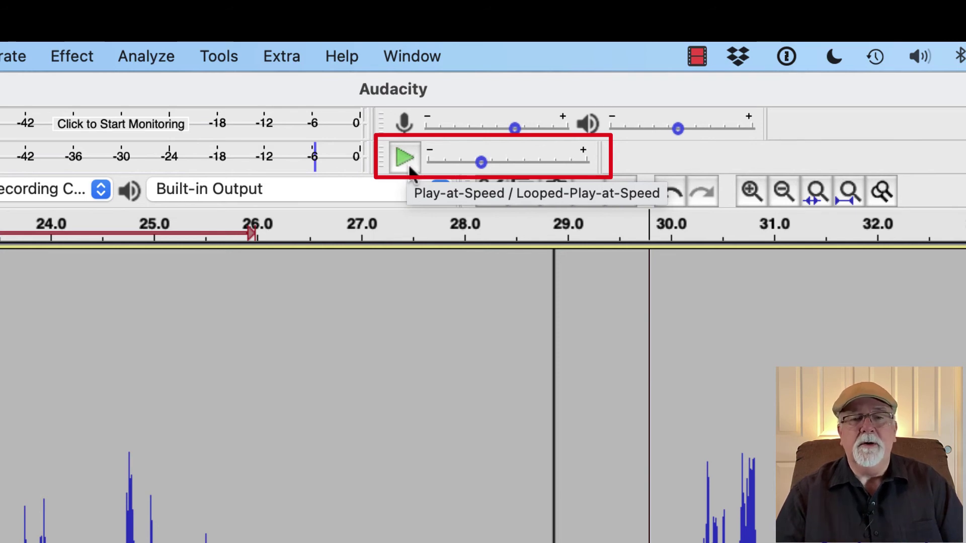
pyautogui.moveTo(485, 170); pyautogui.dragTo(530, 170)
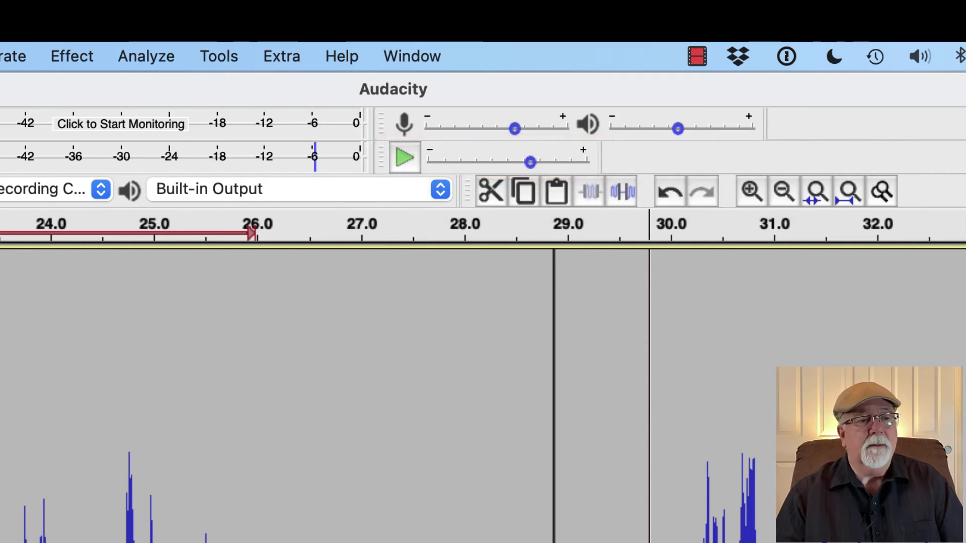
# Unlock the play region and enable Pinned Play Head in the timeline options.
pyautogui.click(7, 151)
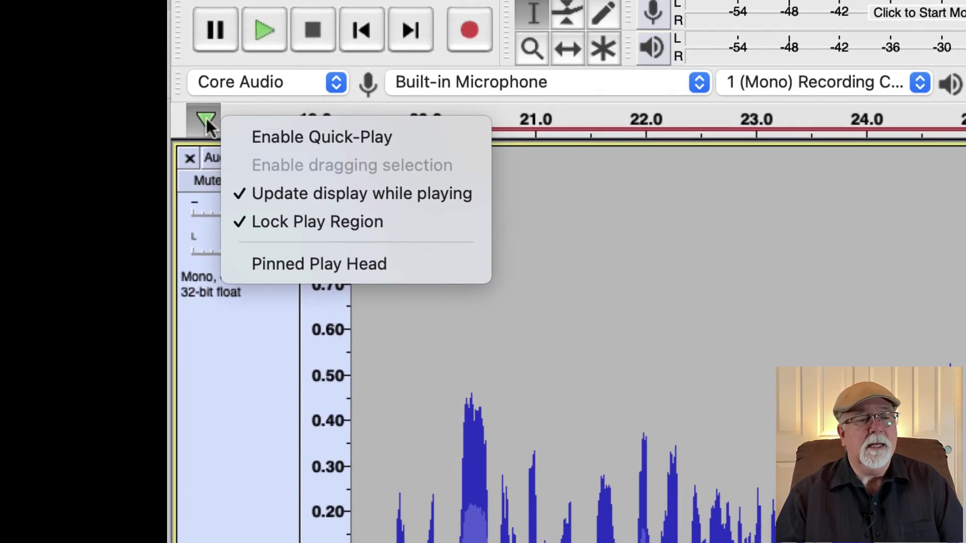
pyautogui.click(239, 222)
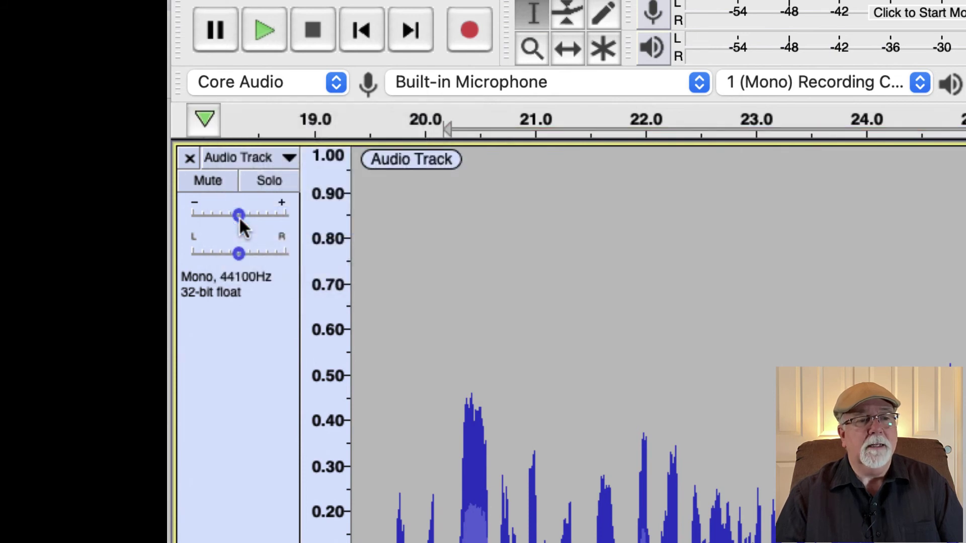
pyautogui.click(205, 117)
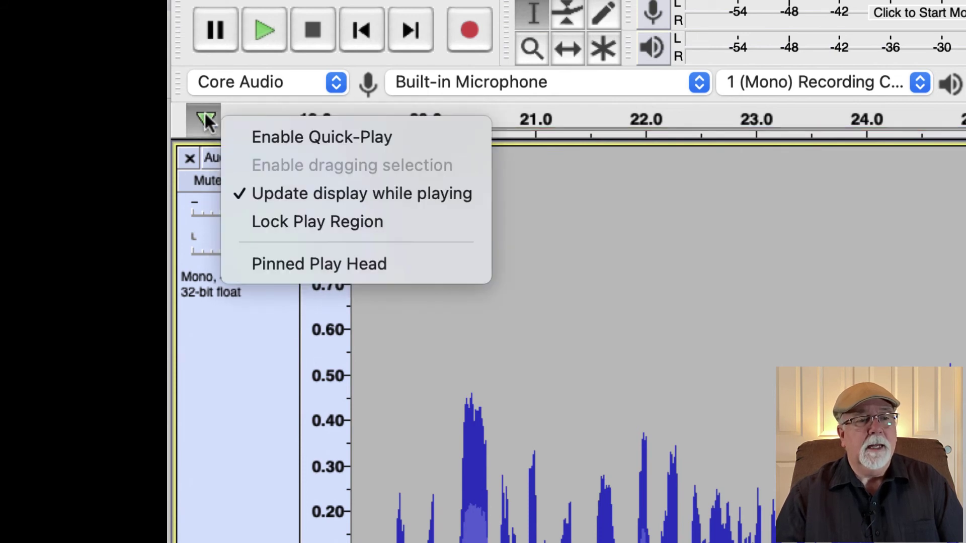
pyautogui.click(240, 265)
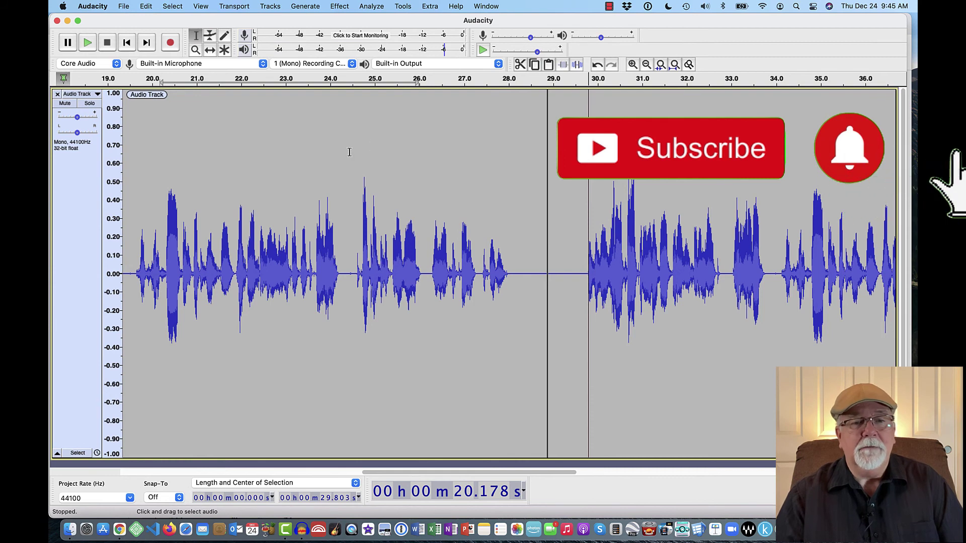
# Move the cursor to about 24.9 s in the audio track and zoom the waveform in by one level around it.
pyautogui.click(450, 102)
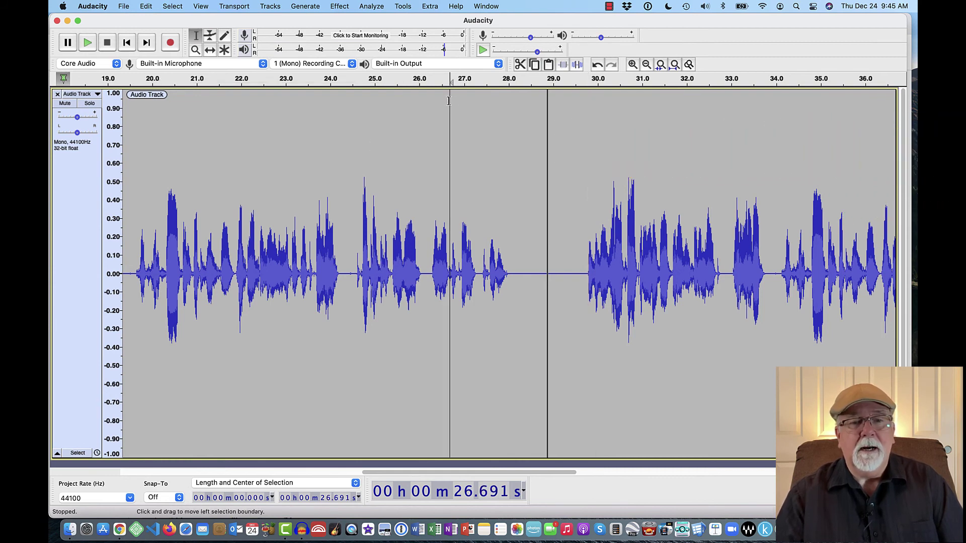
pyautogui.click(389, 104)
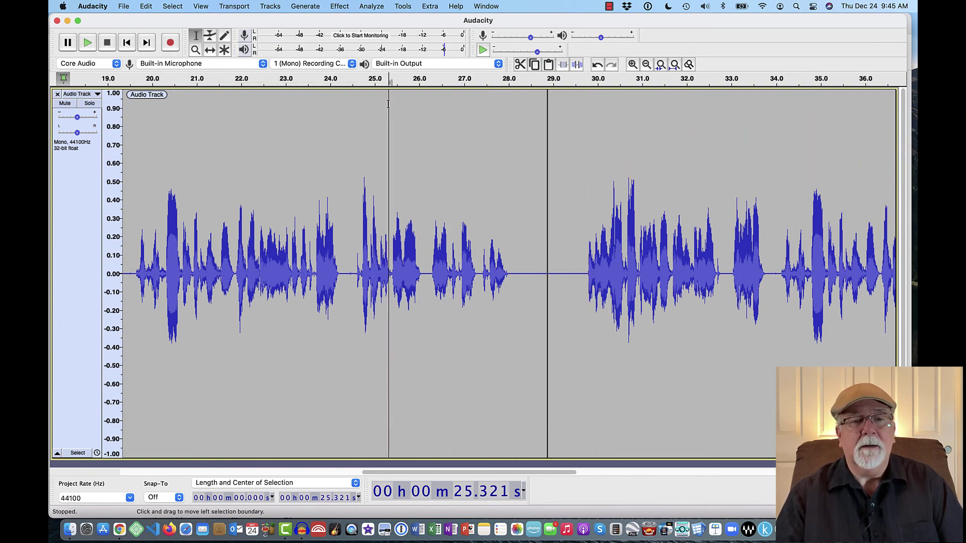
pyautogui.click(371, 98)
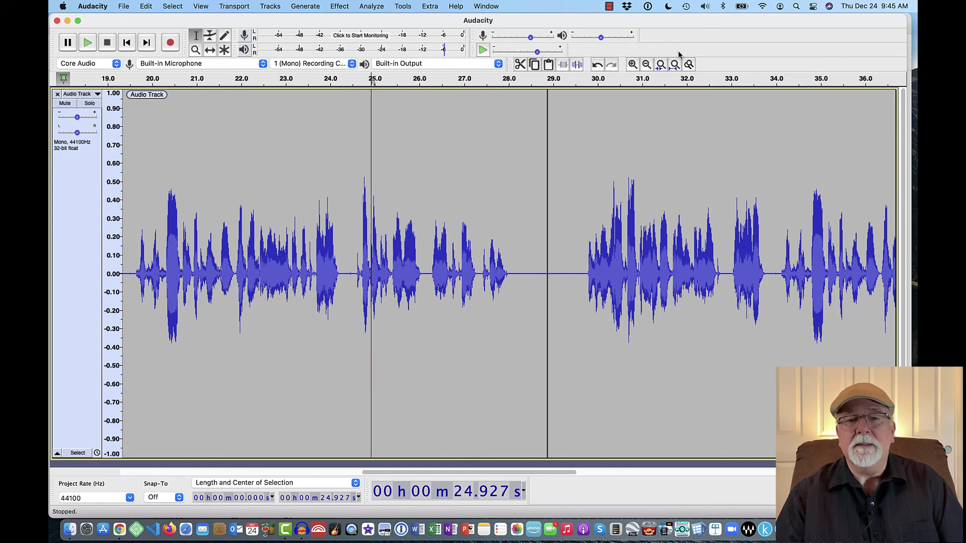
pyautogui.click(633, 65)
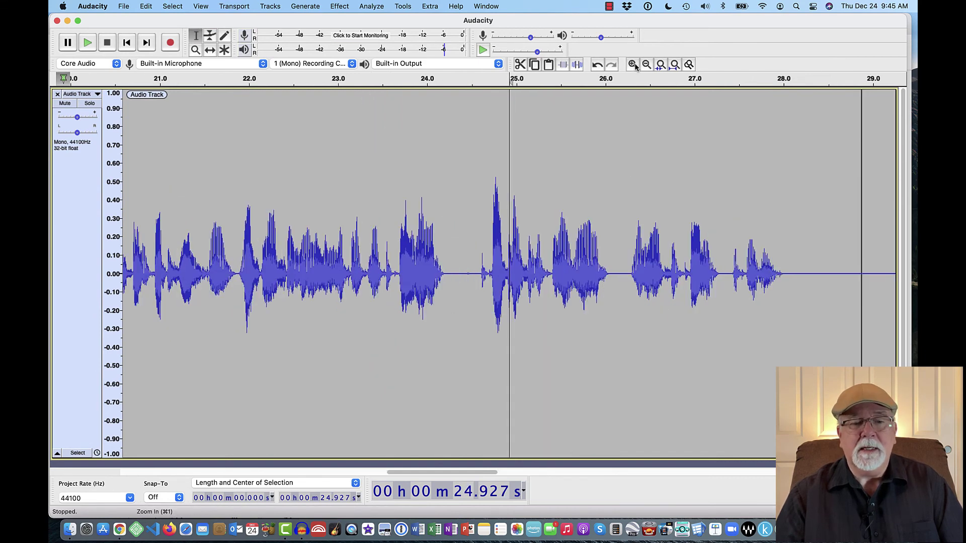
pyautogui.click(633, 65)
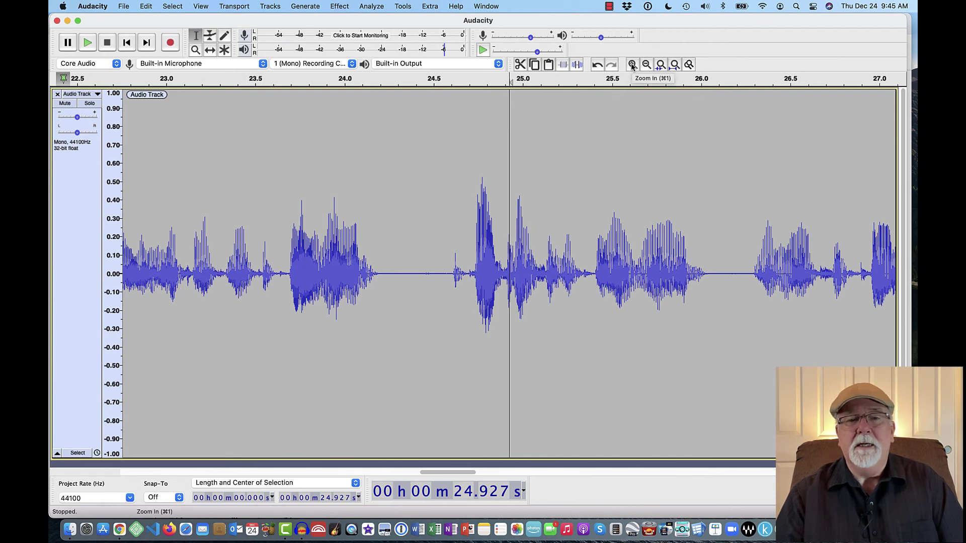
pyautogui.click(646, 65)
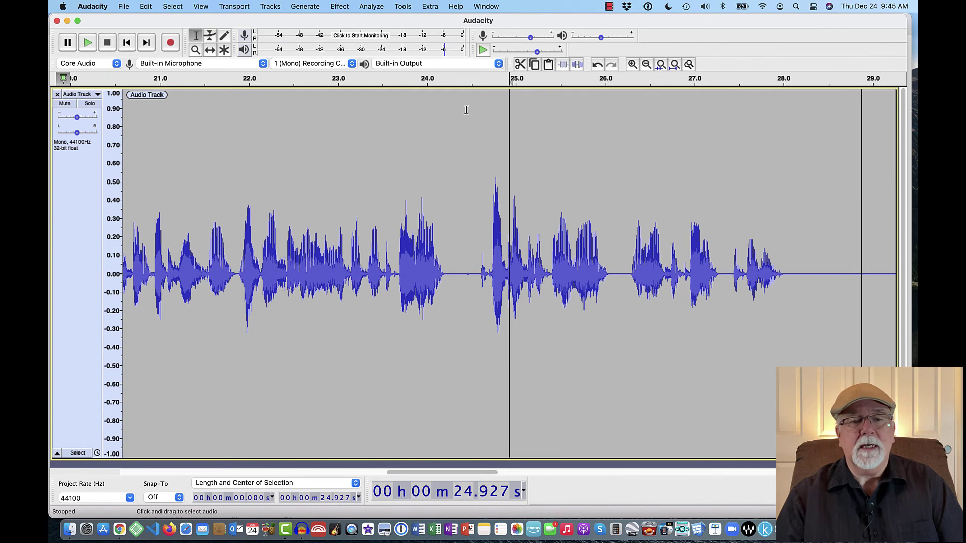
# Place the cursor at about 21.8 s, play the track to check the pinned play head, then stop.
pyautogui.click(233, 164)
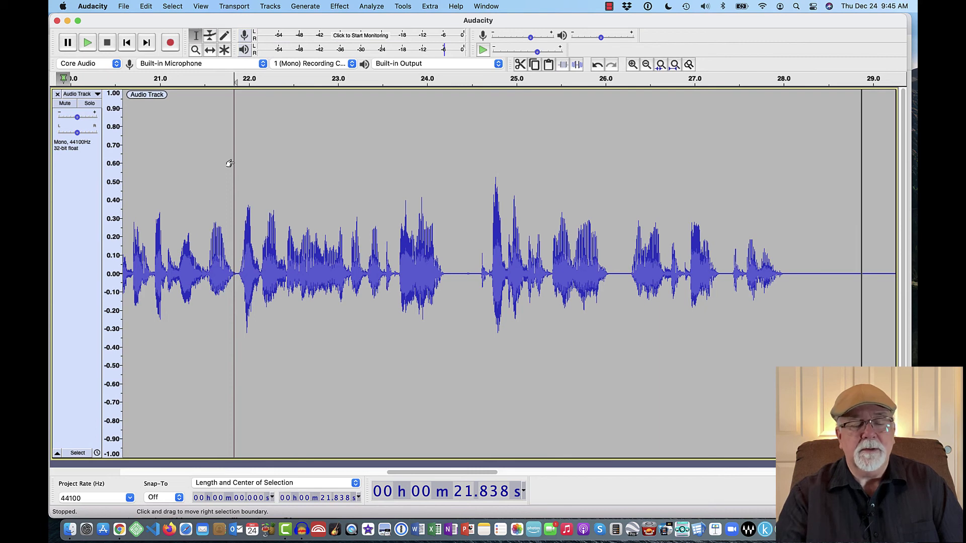
pyautogui.press('space')
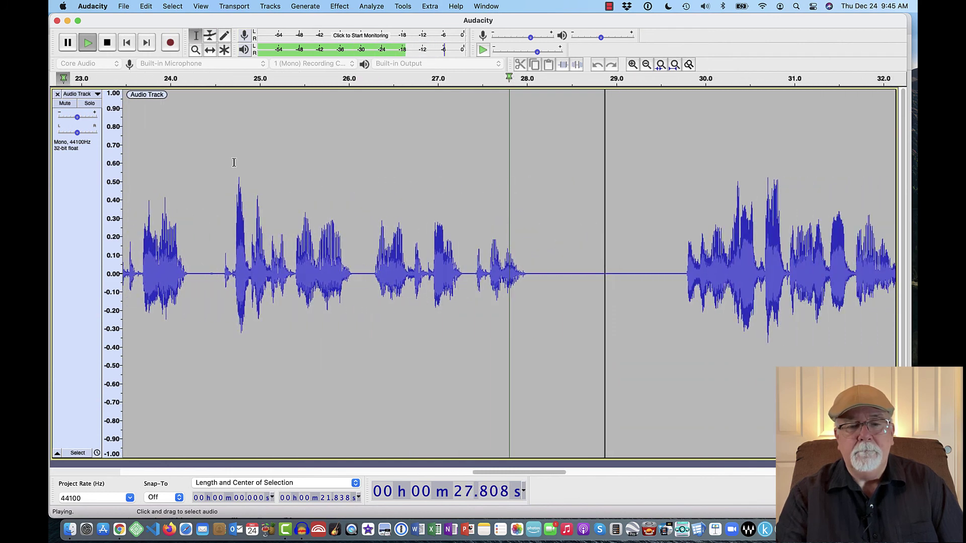
pyautogui.press('space')
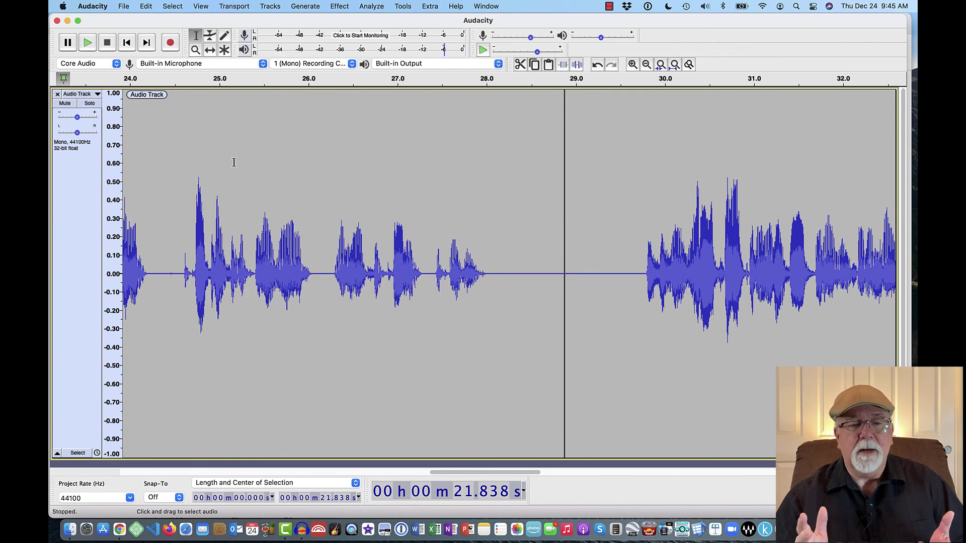